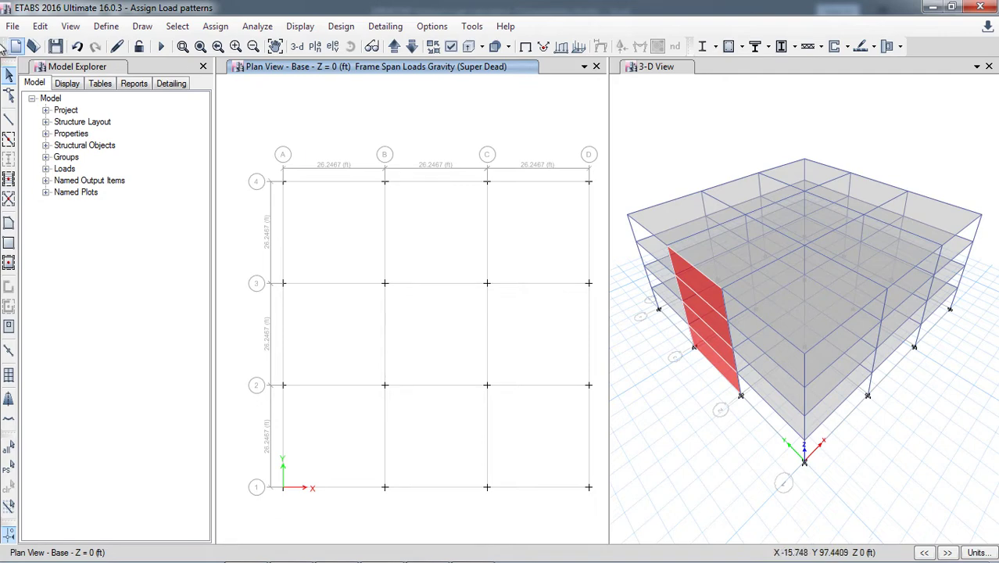
# Step: Create a new Grid Only model using built-in Metric SI settings, with 4×4 grid lines at 8 m and four 3 m stories
pyautogui.click(13, 26)
pyautogui.click(49, 46)
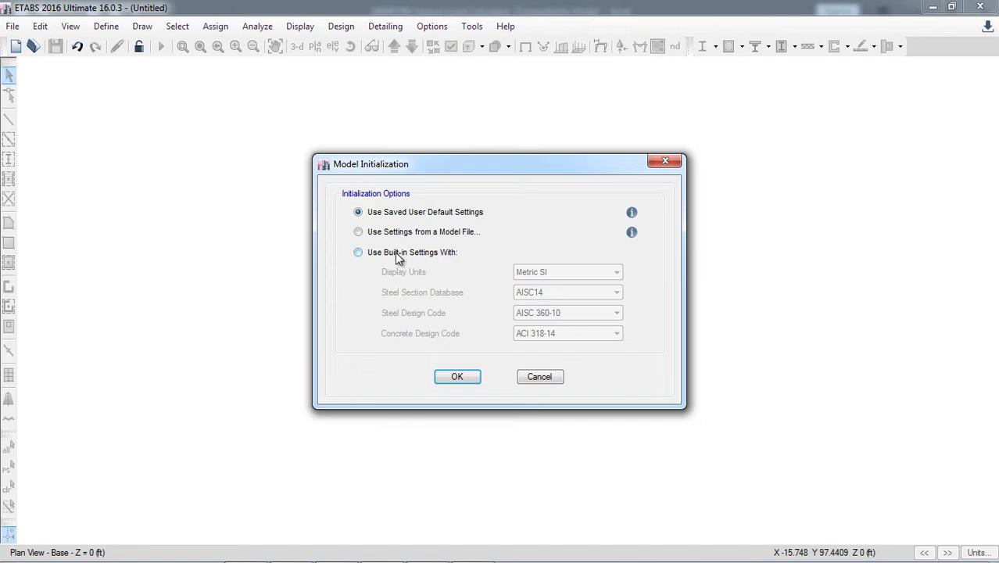
pyautogui.click(396, 253)
pyautogui.click(458, 376)
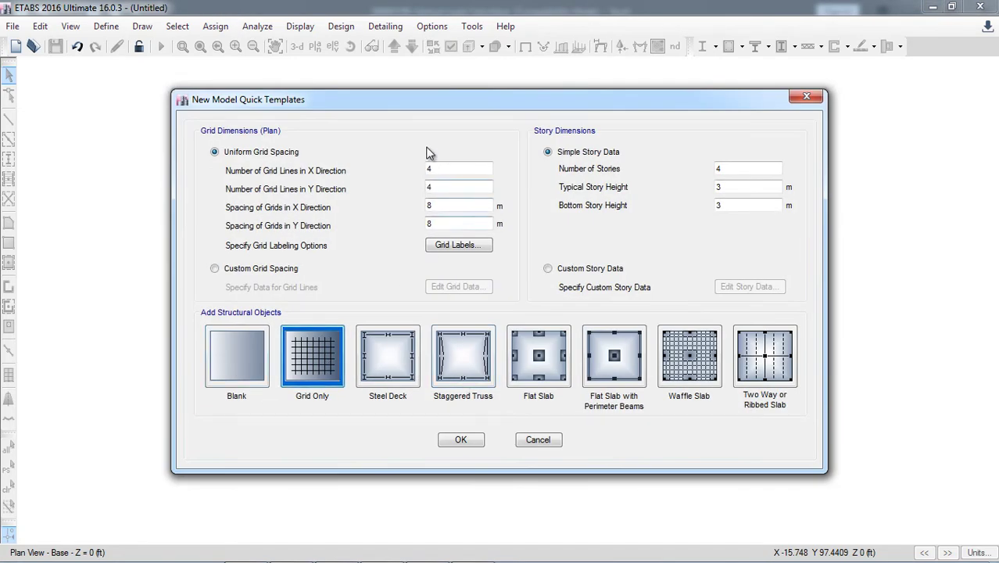
pyautogui.click(461, 442)
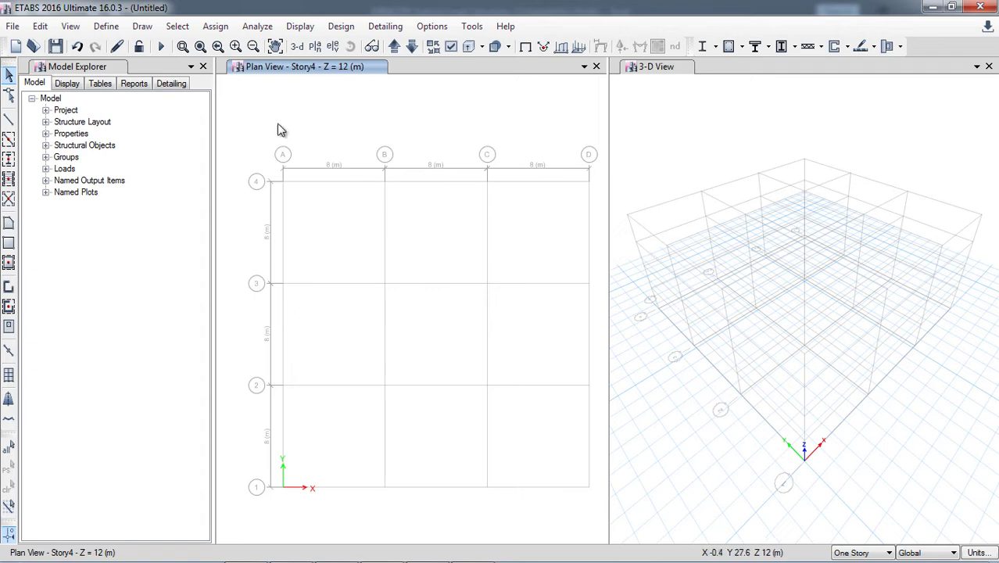
# Step: Replace the plan view with the elevation view along grid line A
pyautogui.click(332, 46)
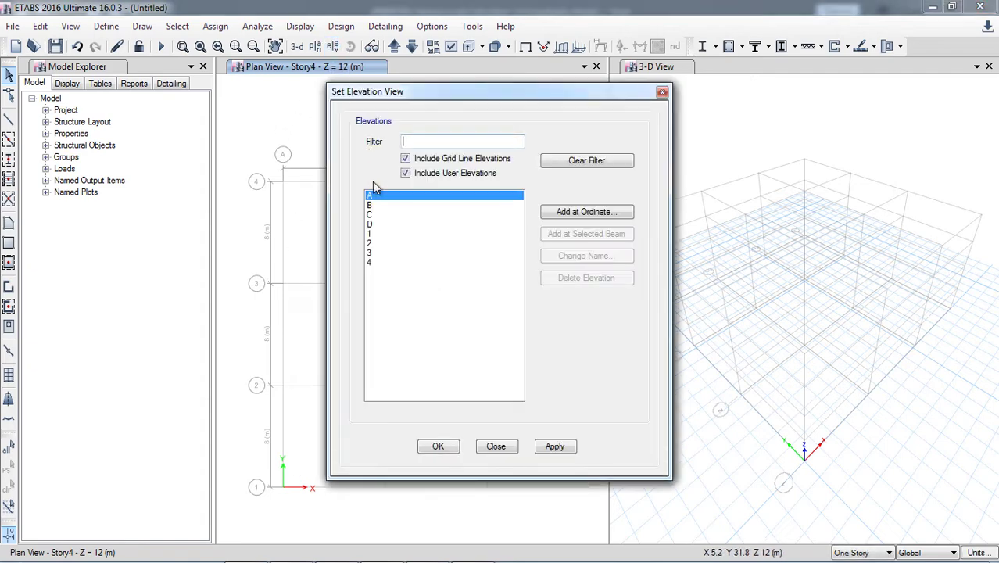
pyautogui.click(554, 446)
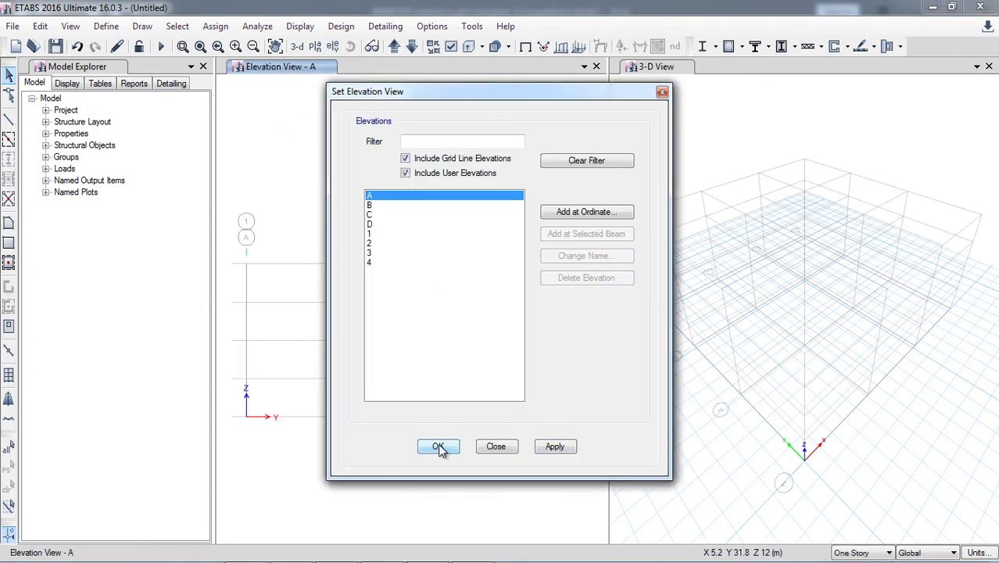
pyautogui.click(438, 446)
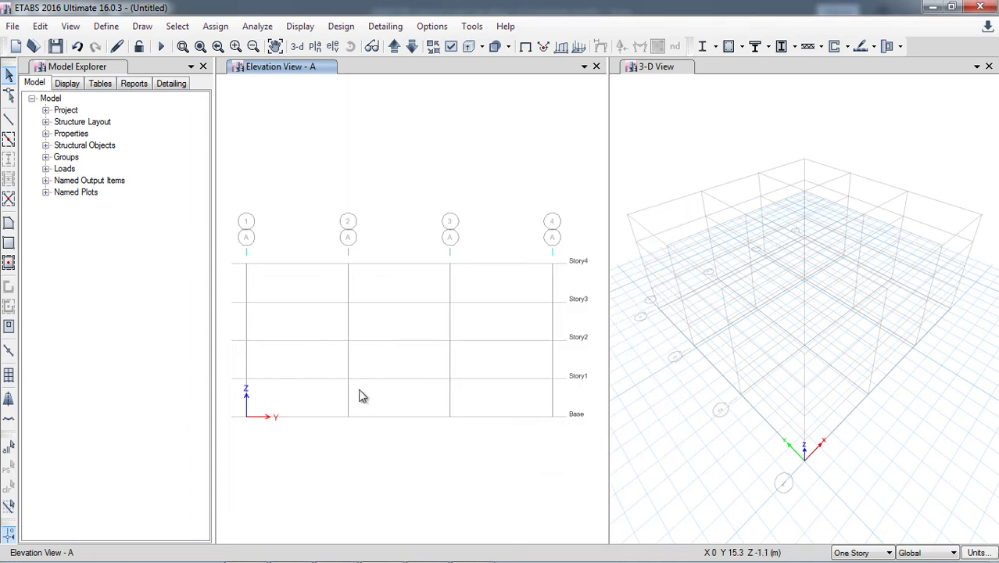
# Step: Draw a frame beam with the ConcBm section on Story2 of elevation A, from grid 1 to grid 2
pyautogui.click(9, 142)
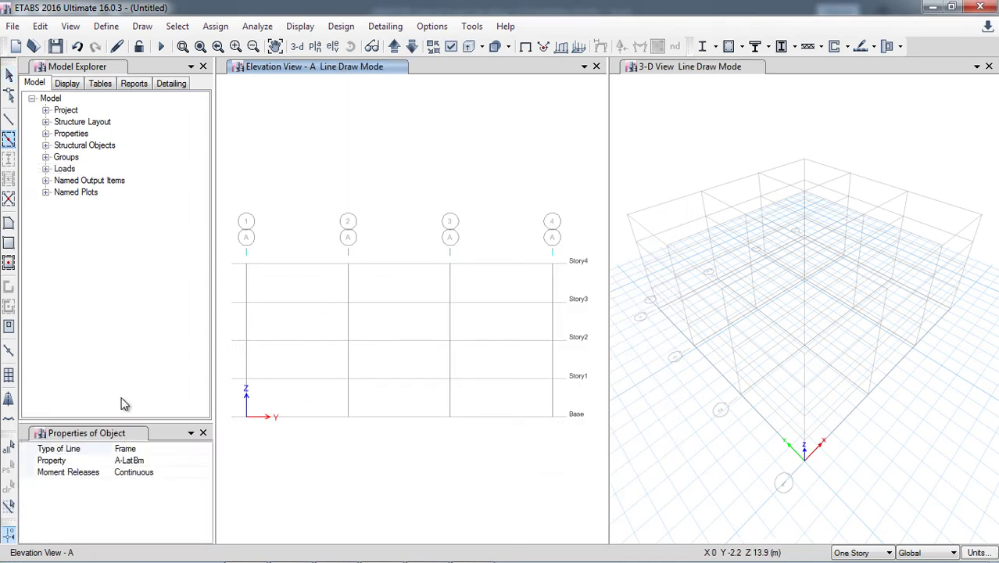
pyautogui.click(9, 121)
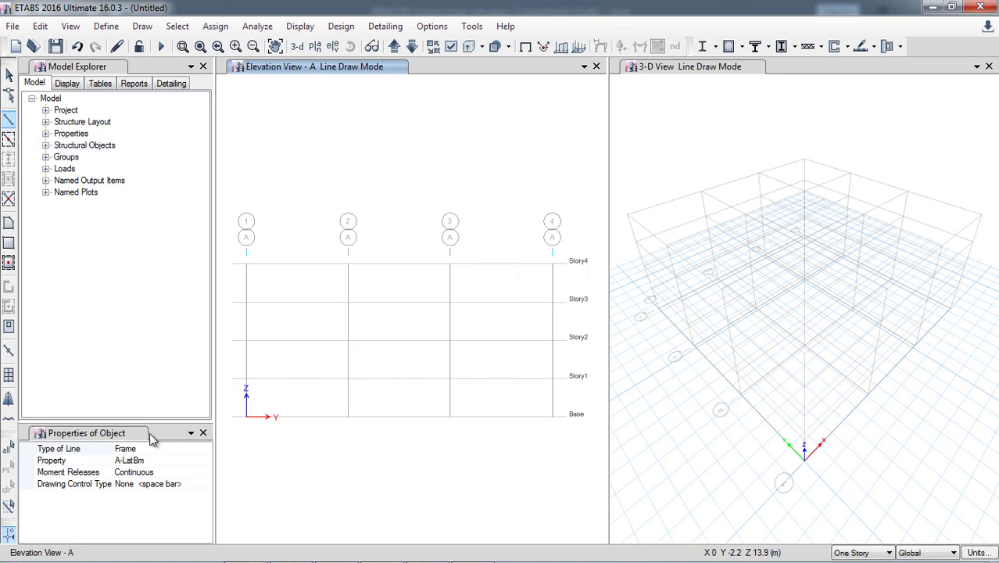
pyautogui.click(162, 461)
pyautogui.click(206, 462)
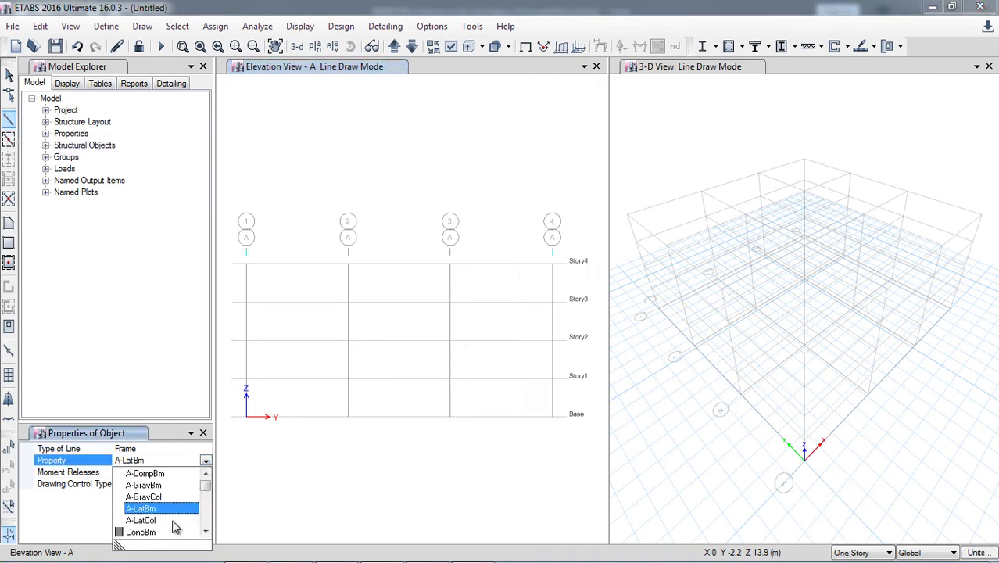
pyautogui.click(205, 532)
pyautogui.click(206, 531)
pyautogui.click(206, 531)
pyautogui.click(206, 531)
pyautogui.click(206, 532)
pyautogui.click(205, 532)
pyautogui.click(205, 531)
pyautogui.click(206, 531)
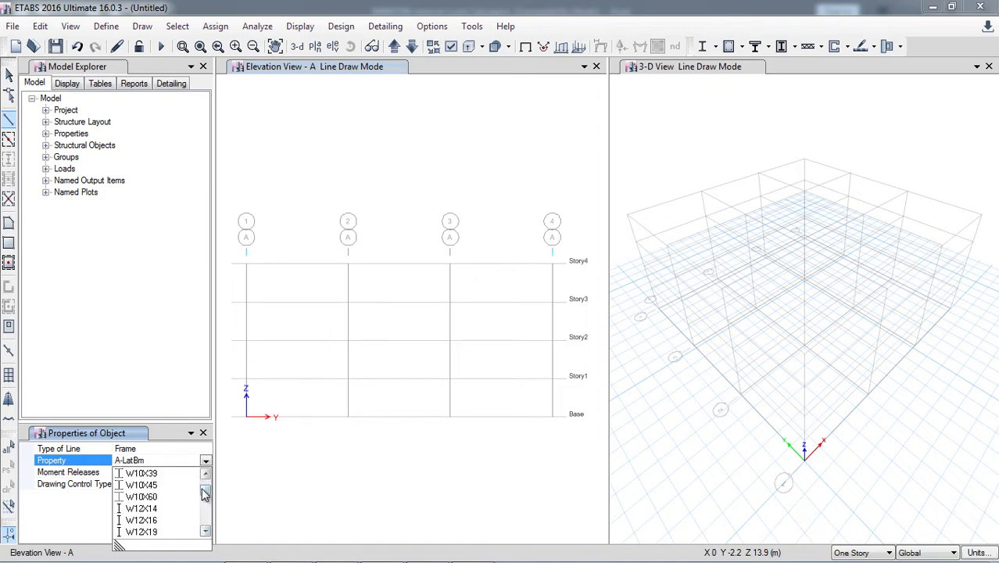
pyautogui.scroll(3, 205, 497)
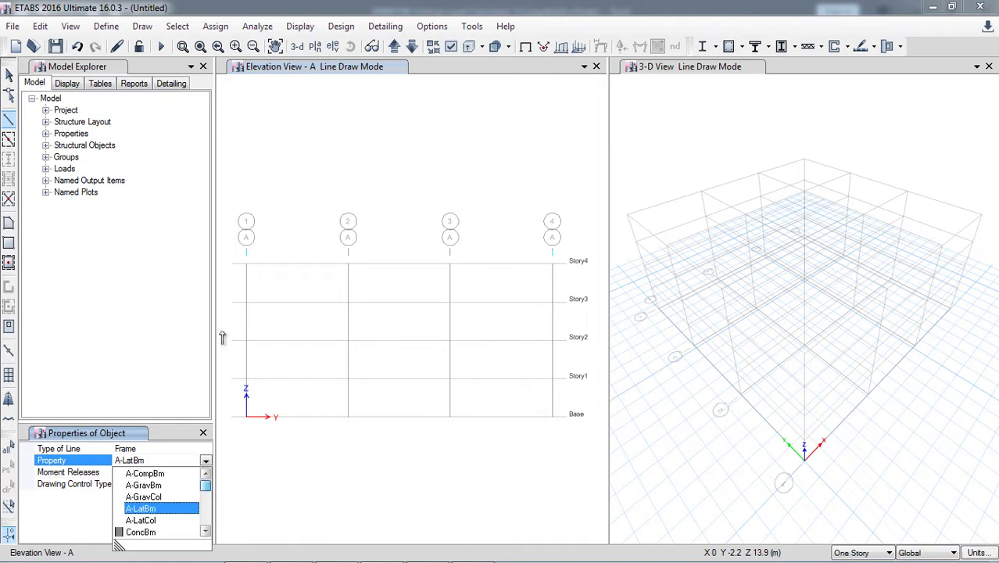
pyautogui.click(206, 500)
pyautogui.moveTo(206, 491); pyautogui.dragTo(205, 484)
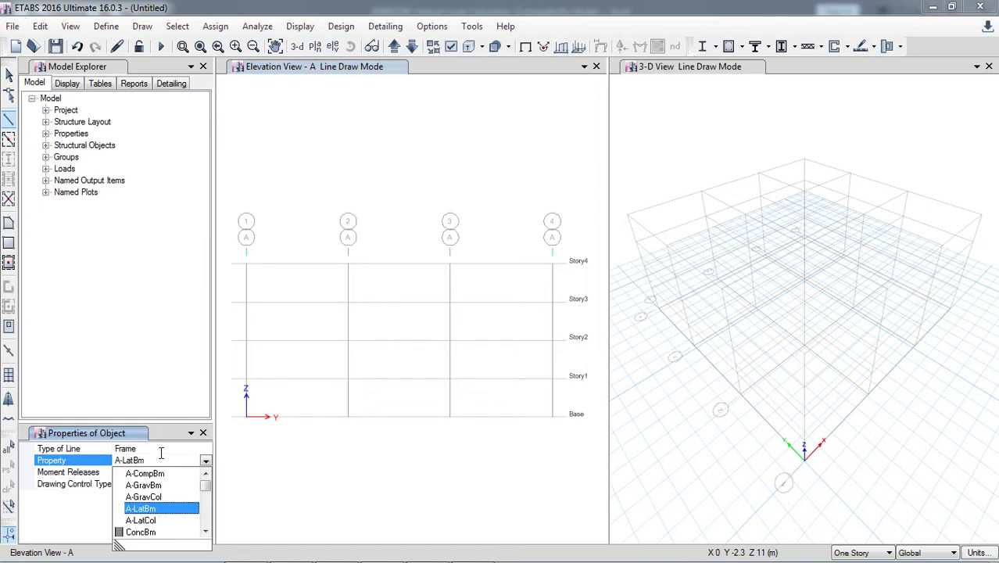
pyautogui.click(140, 532)
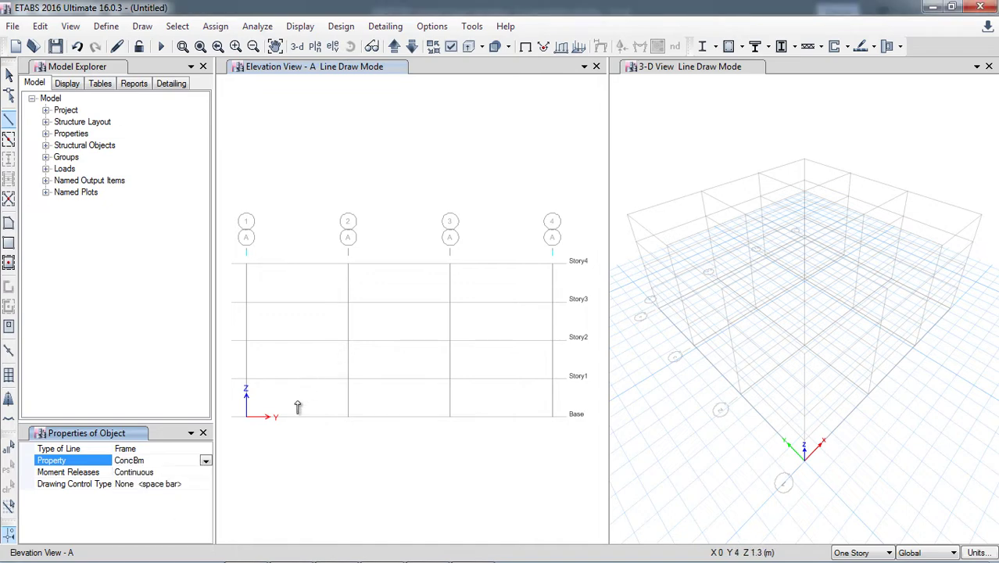
pyautogui.click(246, 344)
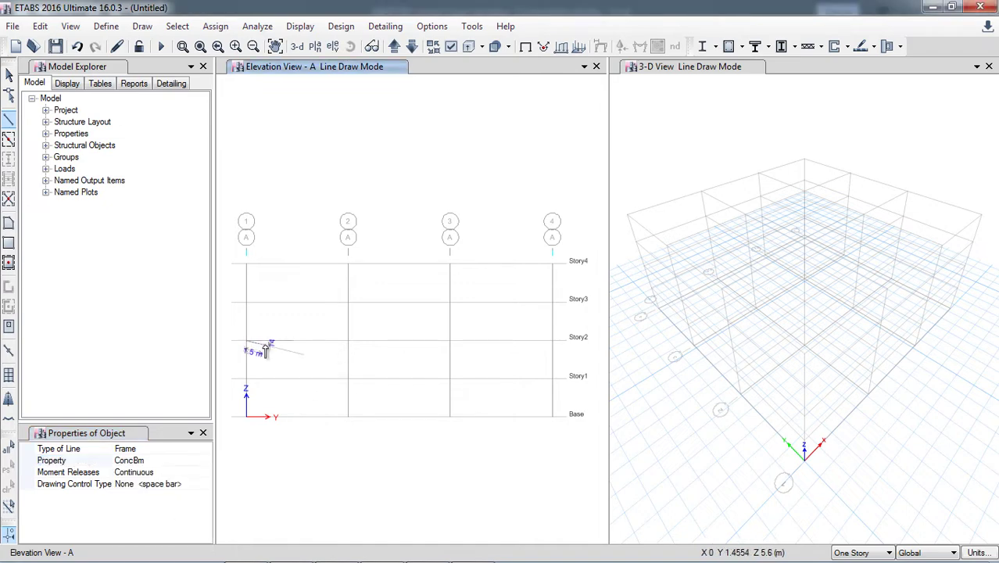
pyautogui.doubleClick(348, 341)
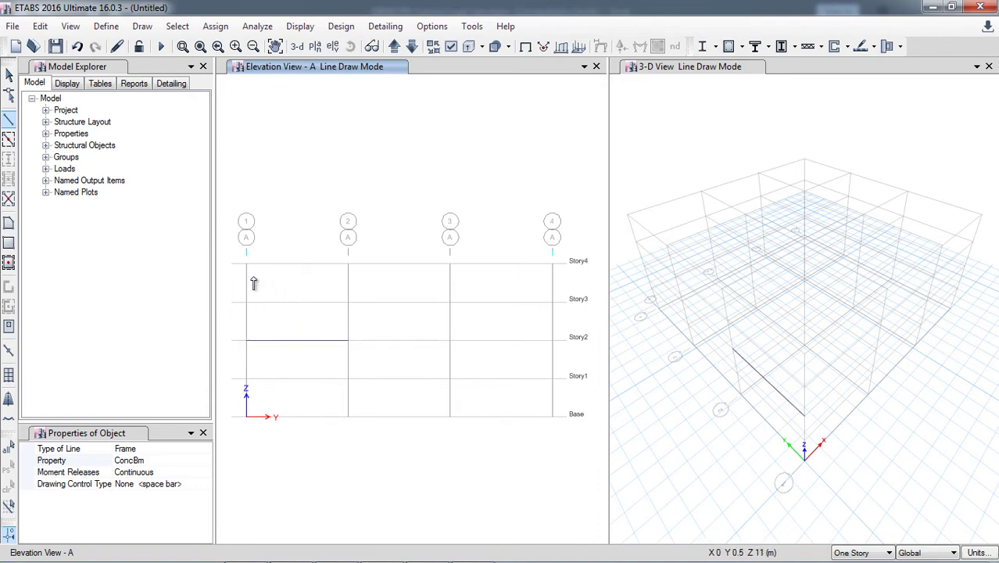
pyautogui.press('Escape')
# Step: Assign fixed restraints, with all translations and rotations restrained, to both end joints of the Story2 beam
pyautogui.scroll(3, 232, 357)
pyautogui.scroll(-2, 283, 296)
pyautogui.scroll(-3, 258, 312)
pyautogui.scroll(2, 258, 312)
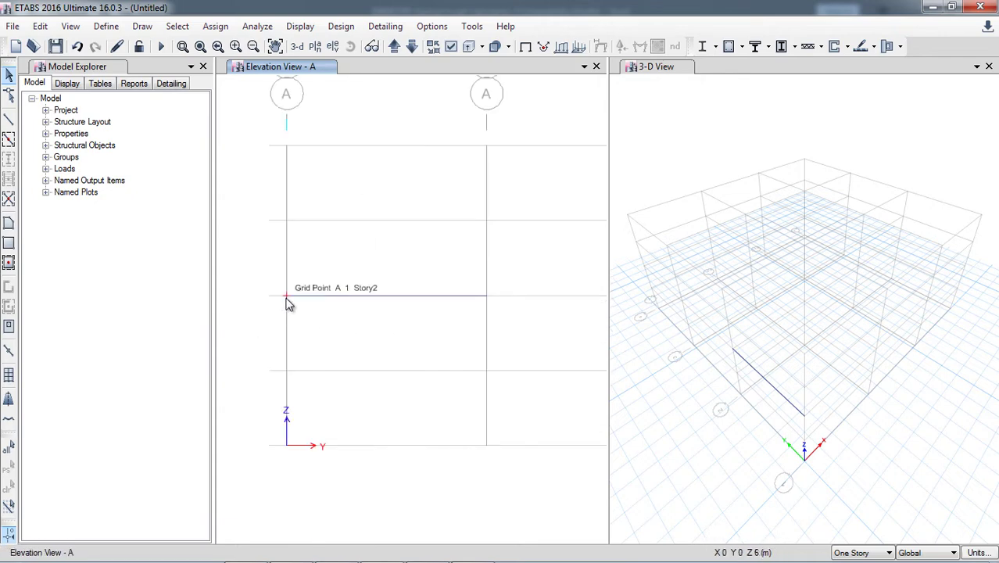
pyautogui.click(287, 299)
pyautogui.click(485, 298)
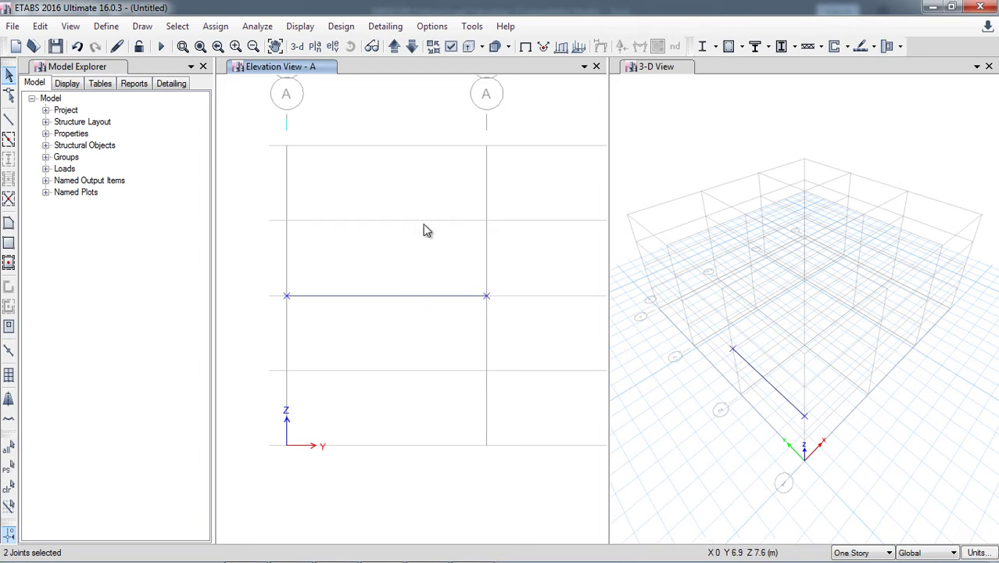
pyautogui.click(217, 28)
pyautogui.moveTo(288, 46)
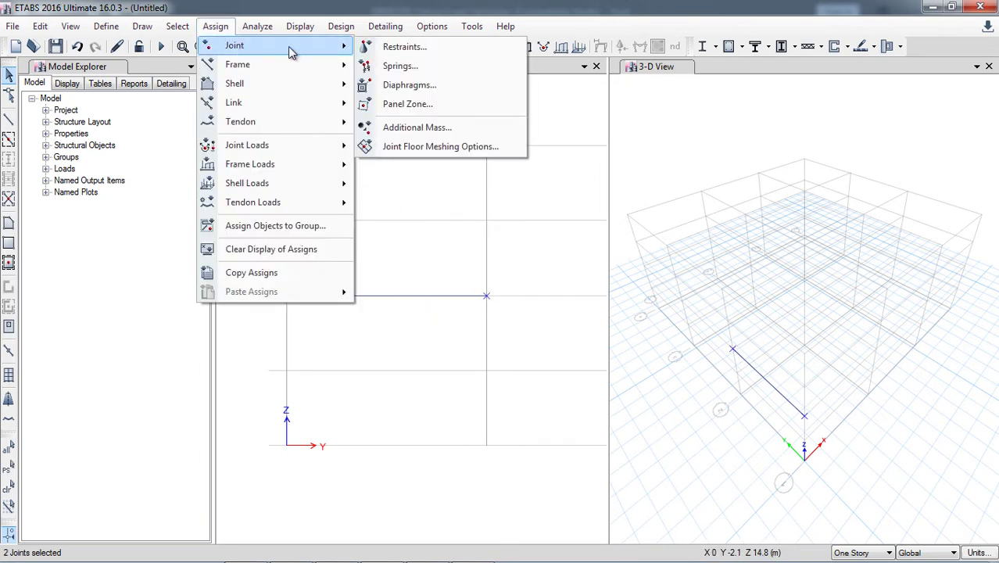
pyautogui.click(387, 48)
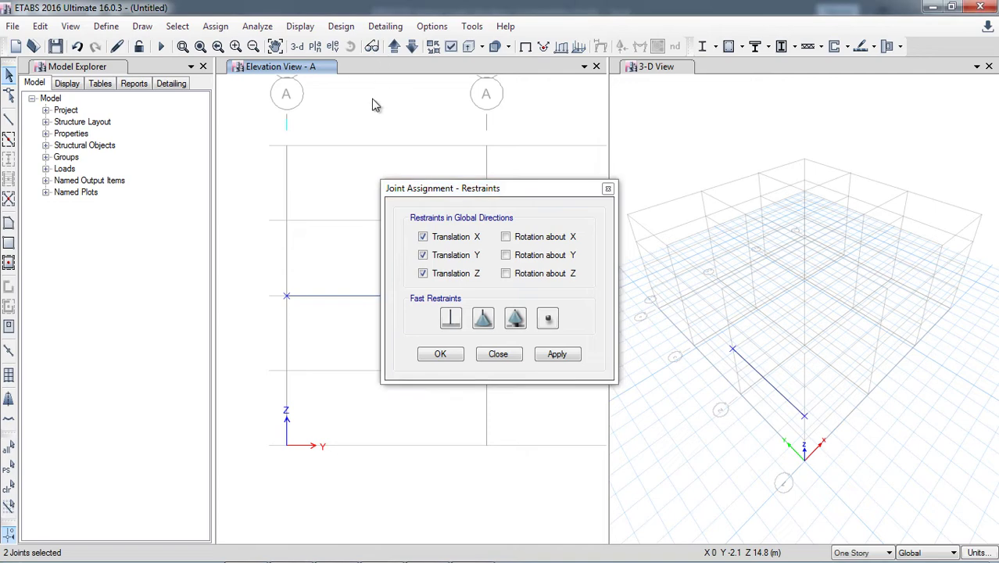
pyautogui.click(547, 320)
pyautogui.click(451, 319)
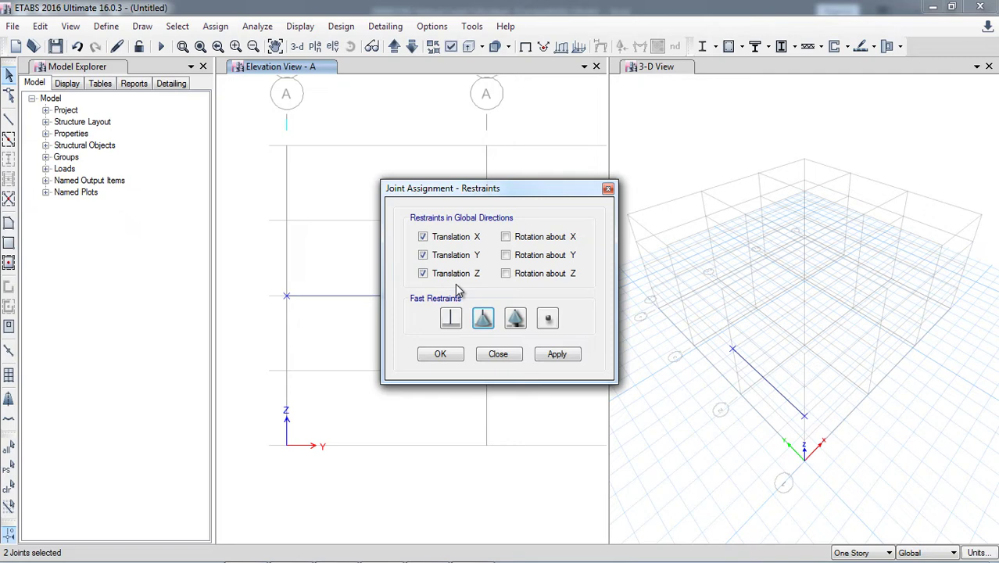
pyautogui.click(515, 319)
pyautogui.moveTo(428, 194); pyautogui.dragTo(634, 188)
pyautogui.click(654, 309)
pyautogui.click(760, 344)
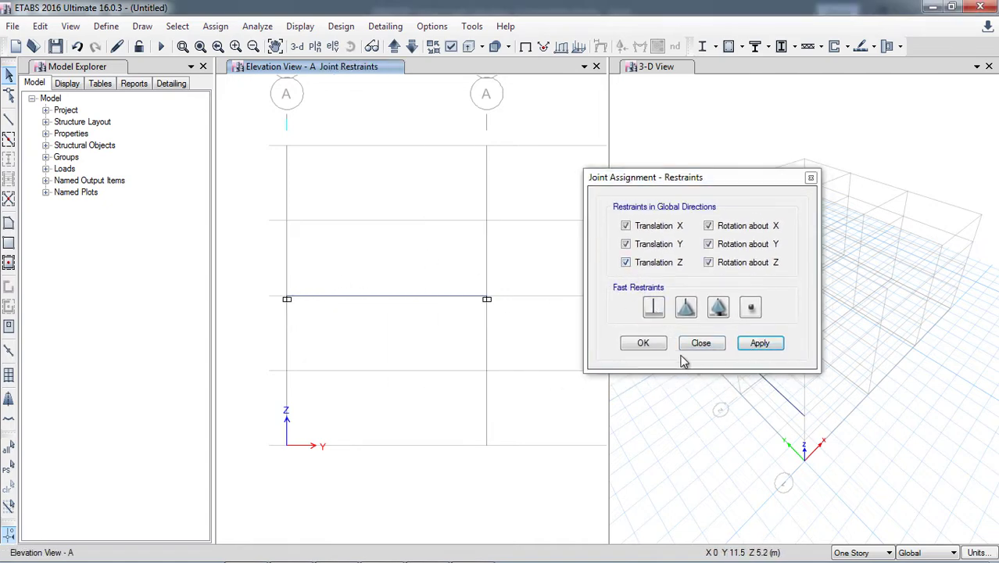
pyautogui.click(642, 344)
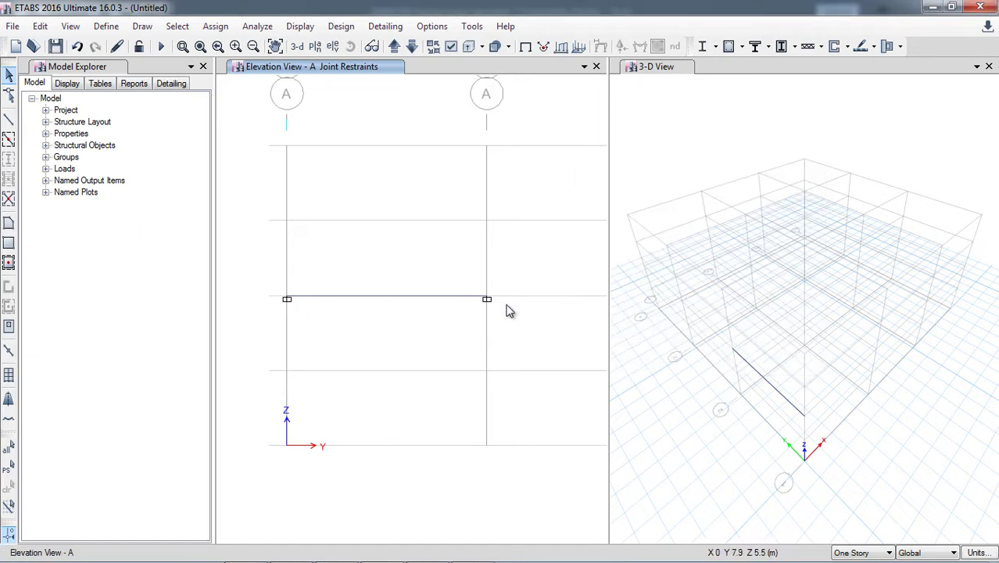
# Step: Apply a 40 kN gravity point load in the Live pattern to the beam at an absolute distance of 3 m from End-I
pyautogui.click(217, 46)
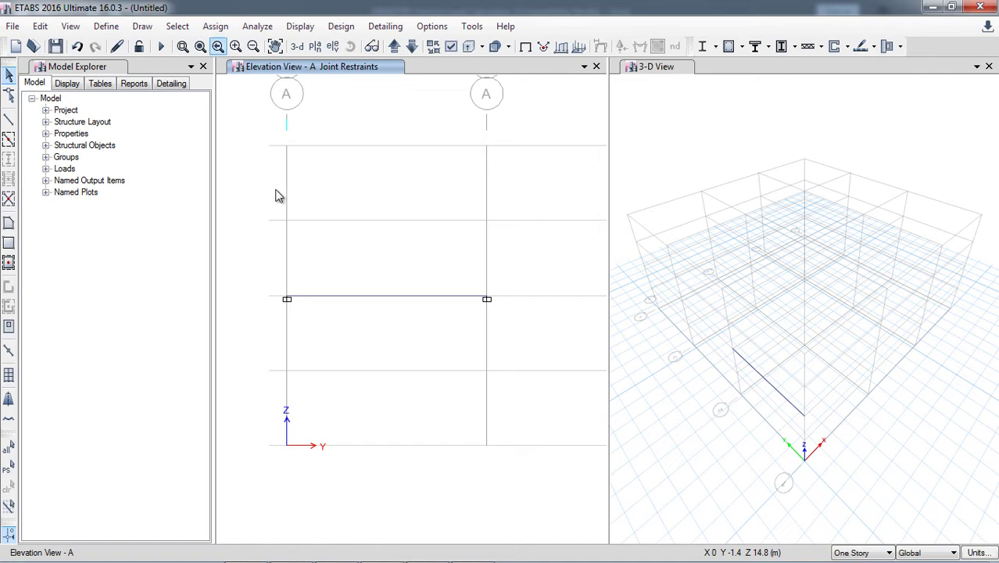
pyautogui.click(350, 299)
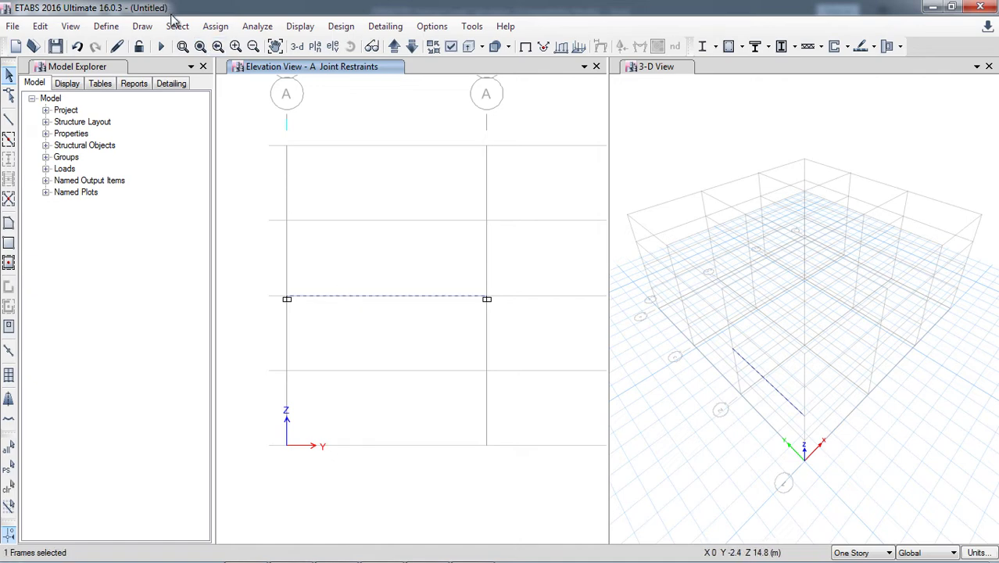
pyautogui.click(215, 26)
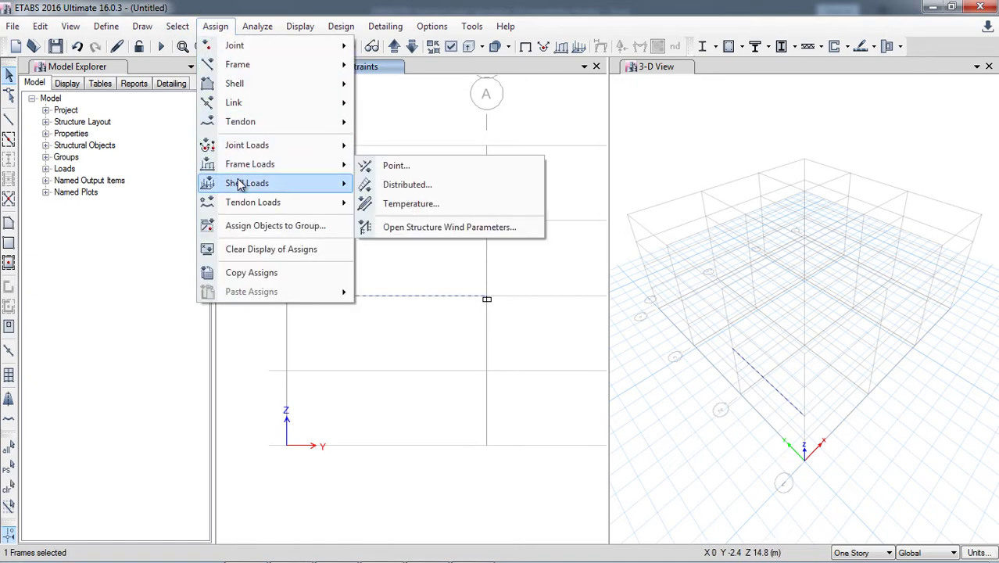
pyautogui.moveTo(239, 179)
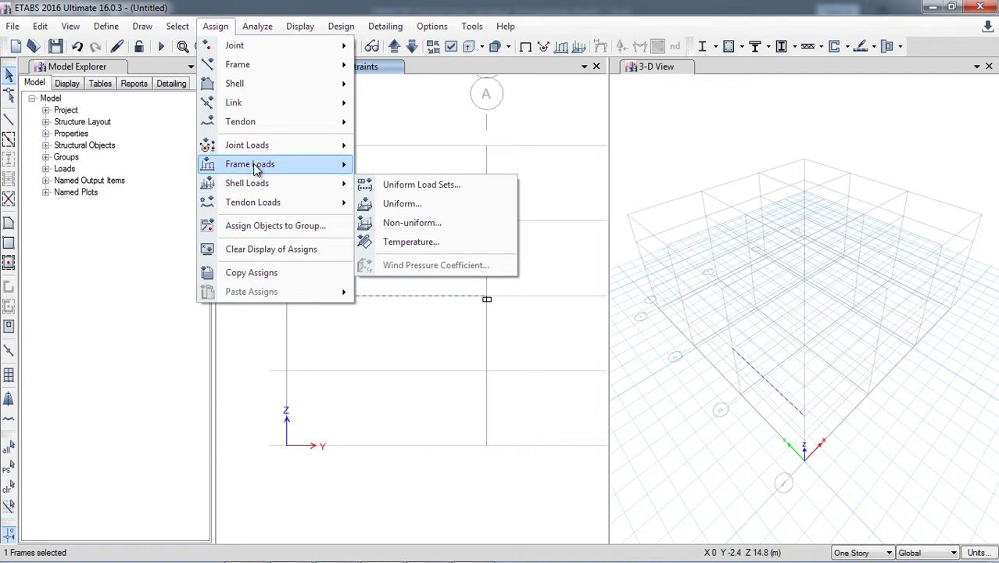
pyautogui.moveTo(268, 167)
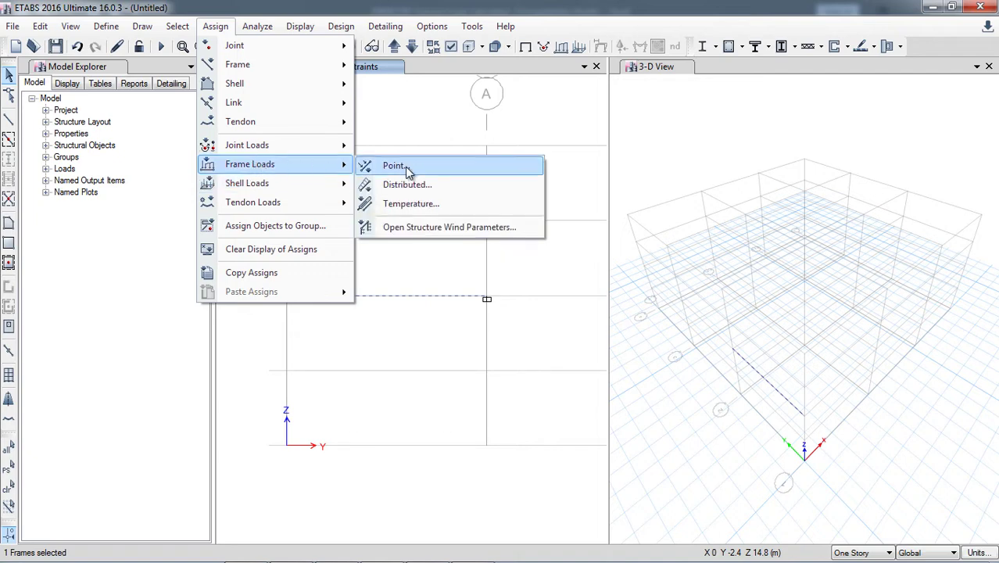
pyautogui.click(395, 166)
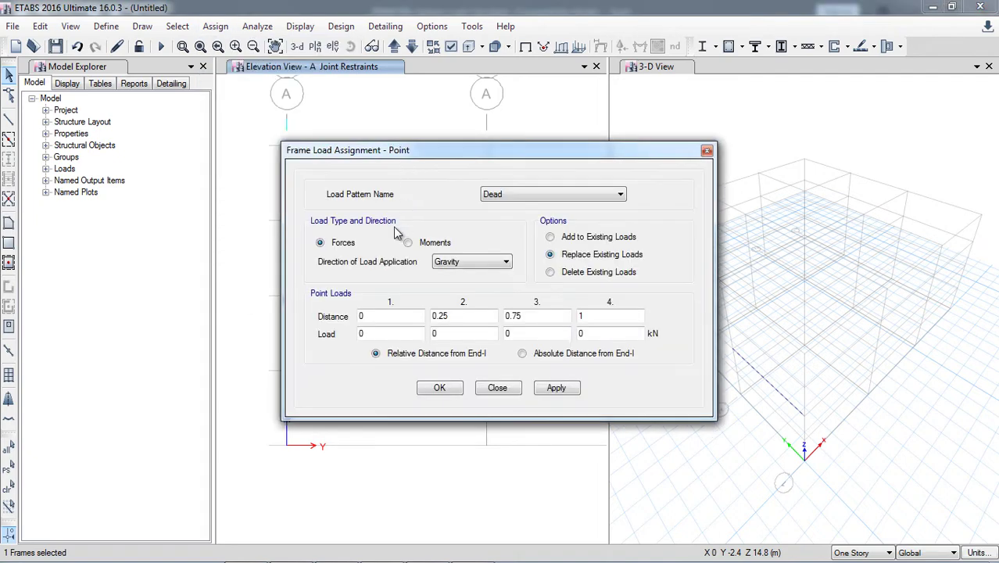
pyautogui.moveTo(434, 152); pyautogui.dragTo(625, 100)
pyautogui.click(718, 147)
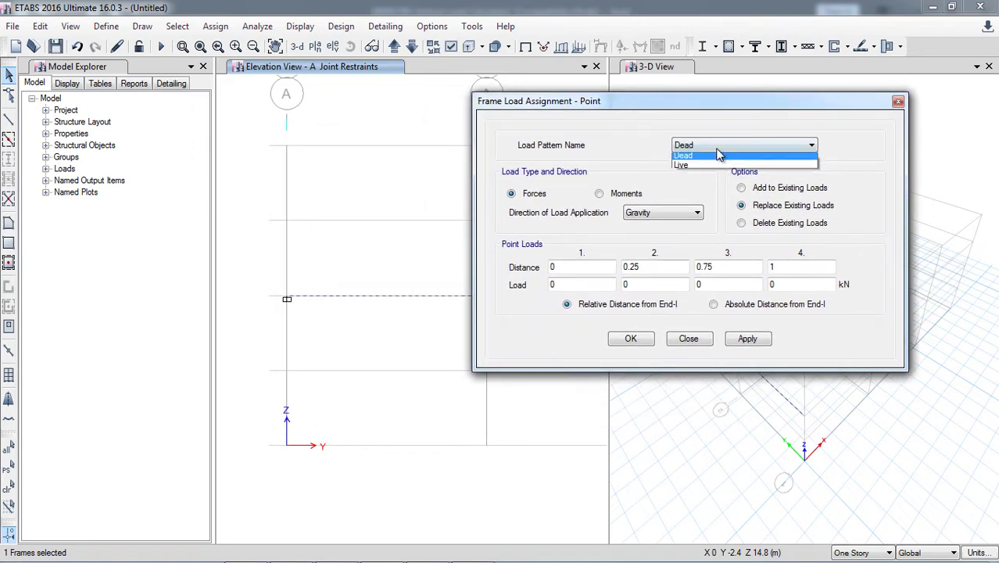
pyautogui.click(706, 164)
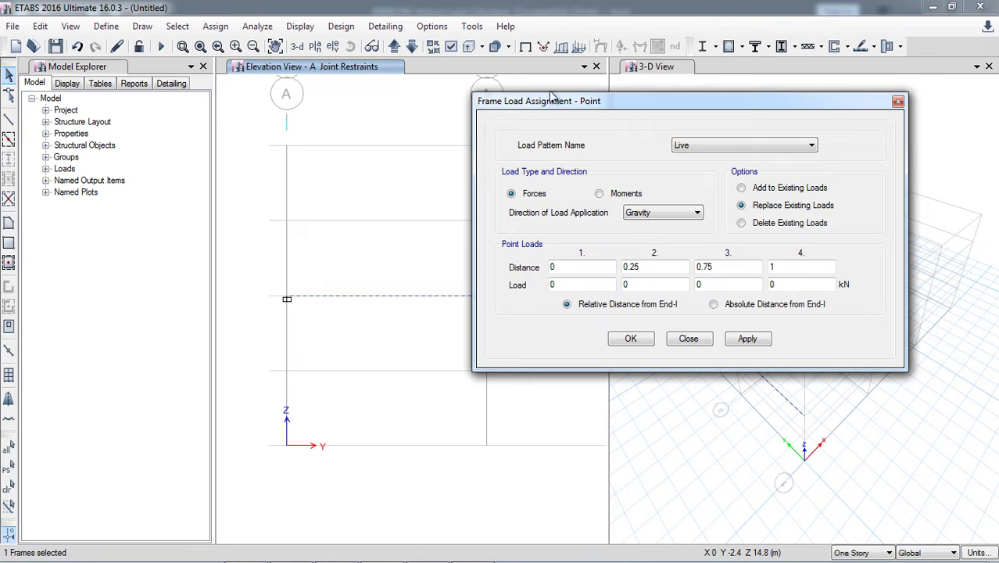
pyautogui.moveTo(551, 100); pyautogui.dragTo(638, 91)
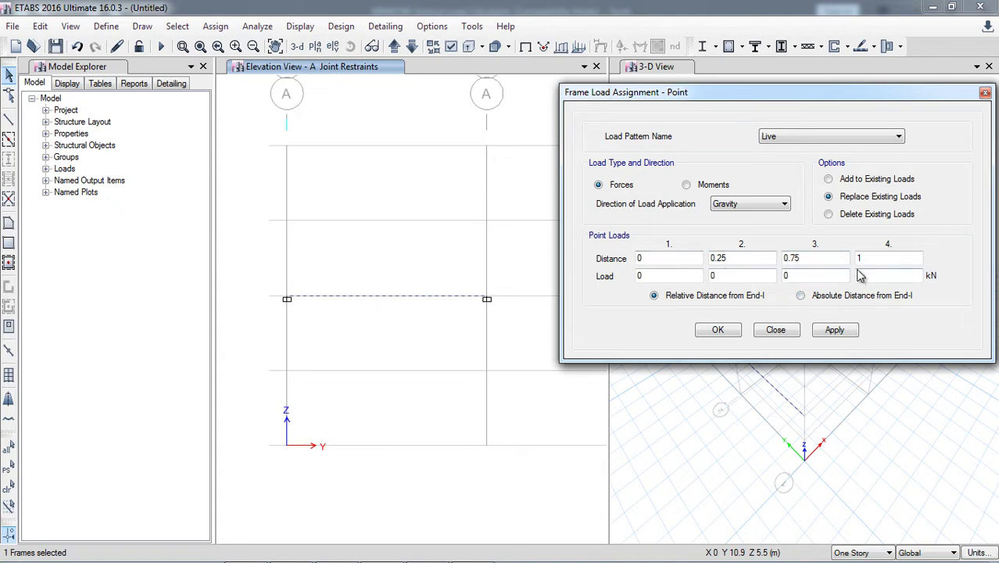
pyautogui.click(799, 296)
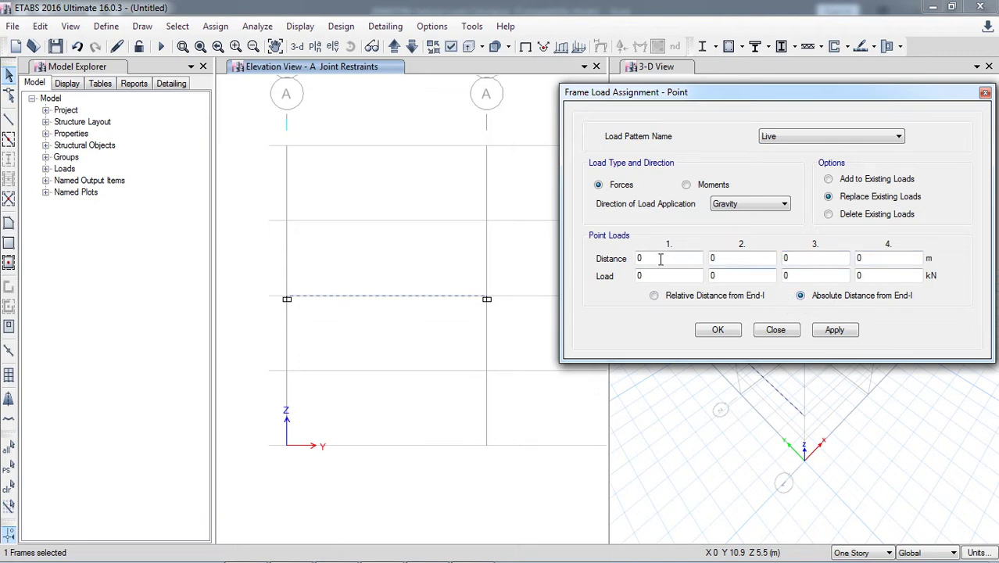
pyautogui.moveTo(655, 258); pyautogui.dragTo(615, 263)
pyautogui.write('3')
pyautogui.moveTo(647, 274); pyautogui.dragTo(626, 278)
pyautogui.write('40')
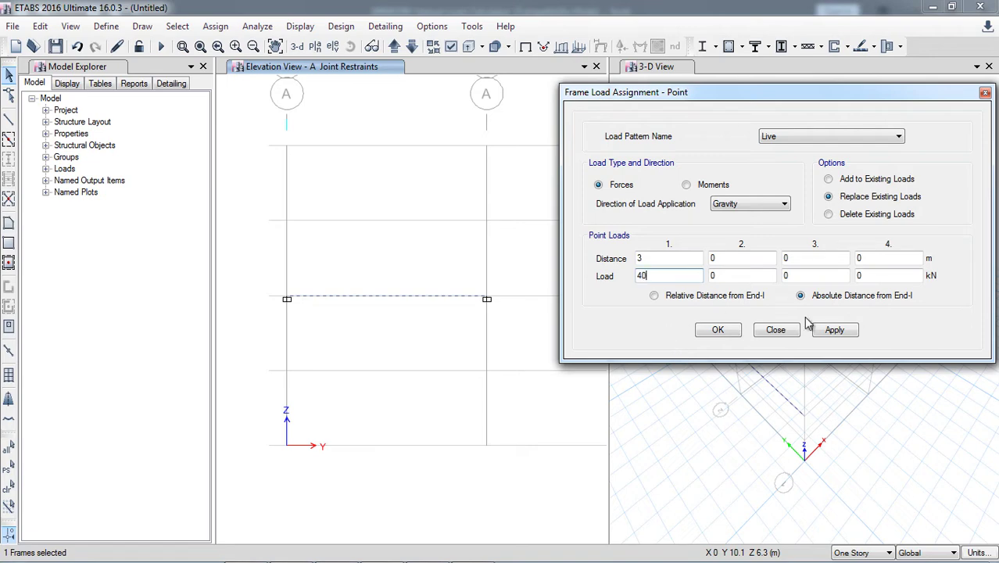
pyautogui.click(833, 330)
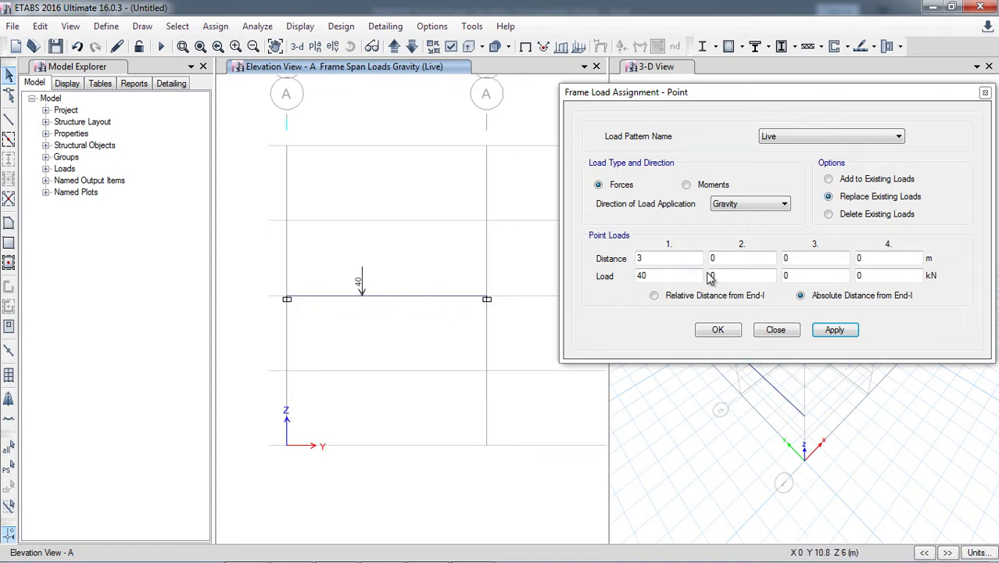
# Step: Add a 70 kN gravity point load in the Live pattern to the beam's existing loads, at an absolute distance of 7 m from End-I
pyautogui.click(663, 258)
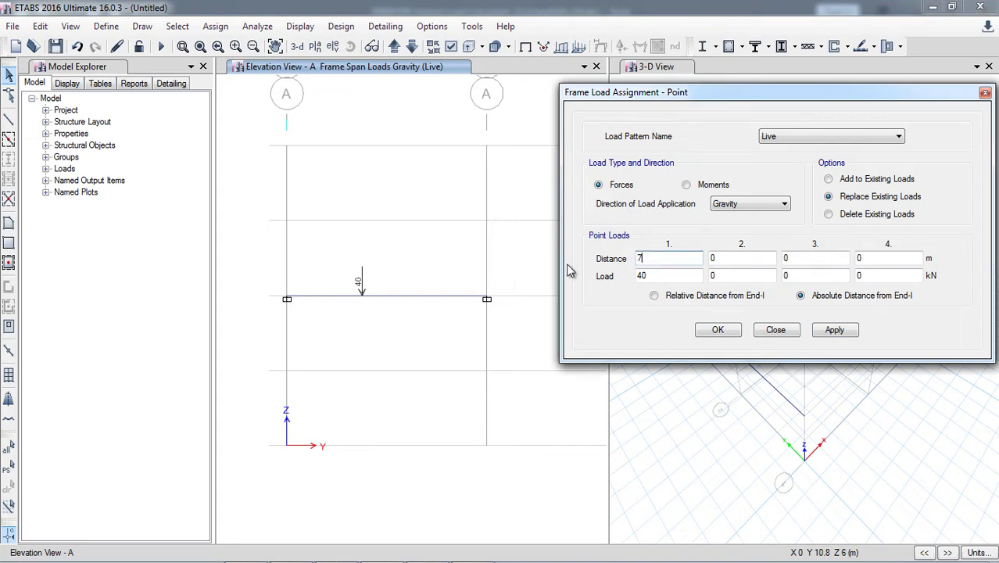
pyautogui.doubleClick(642, 277)
pyautogui.write('7')
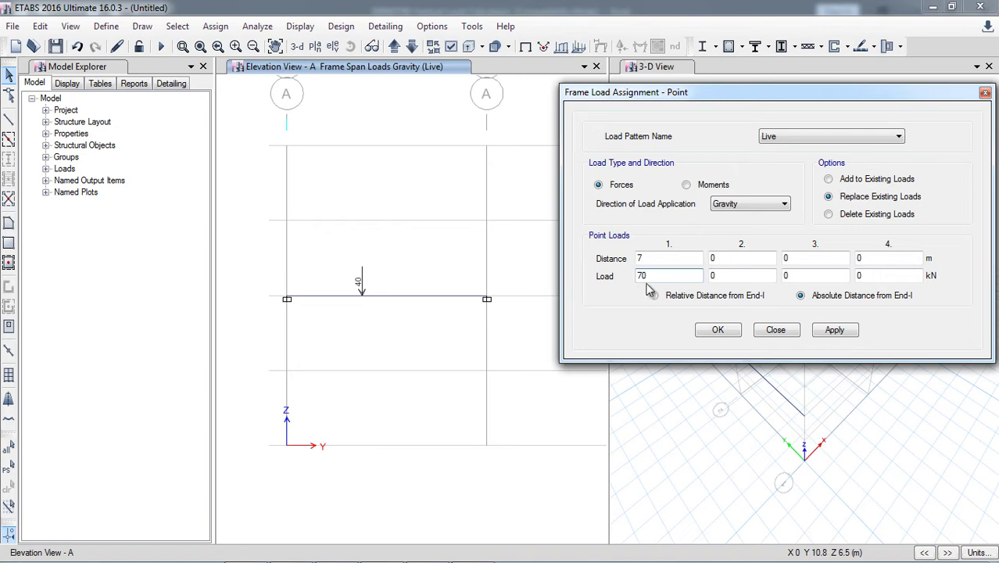
pyautogui.click(862, 180)
pyautogui.click(833, 331)
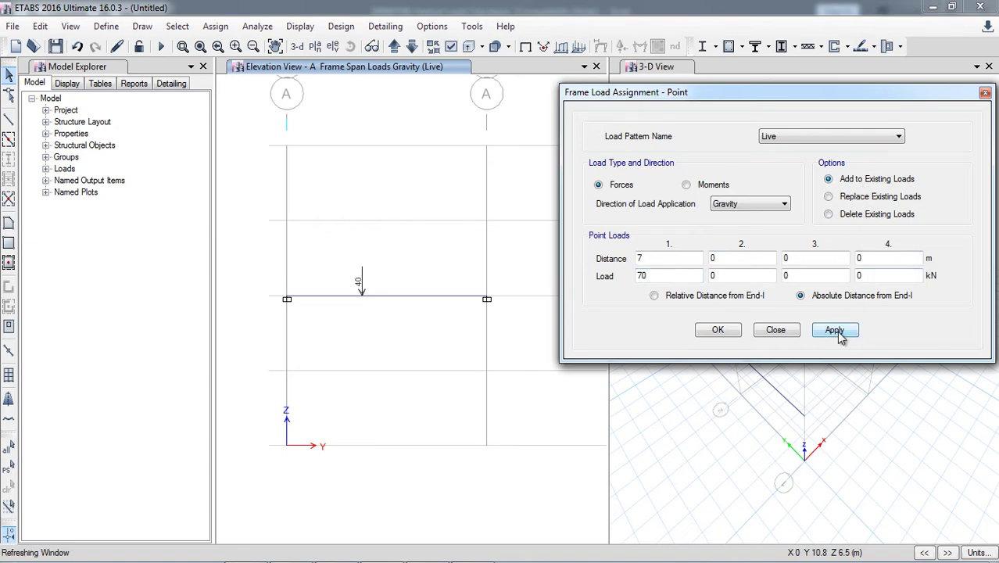
pyautogui.click(622, 339)
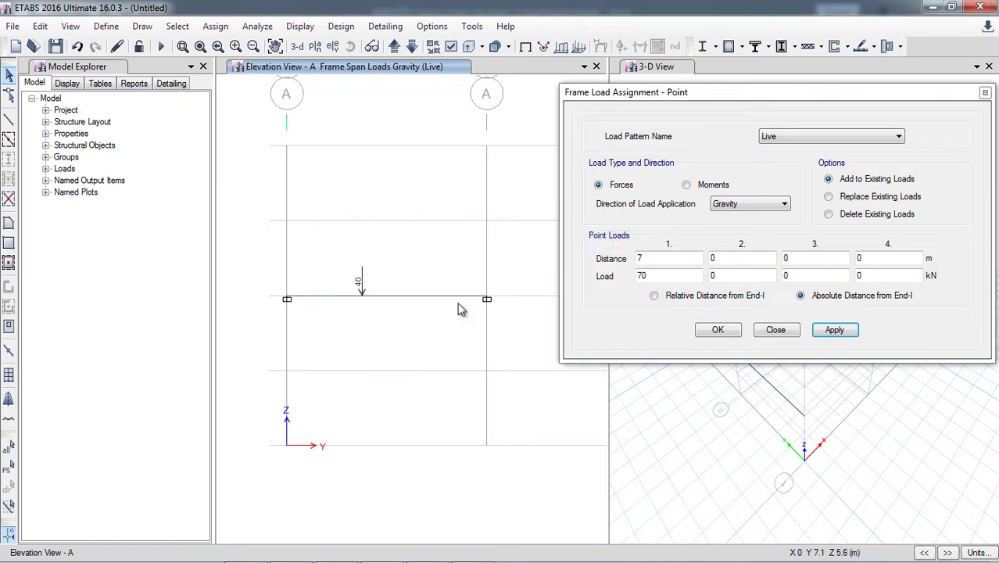
pyautogui.click(438, 299)
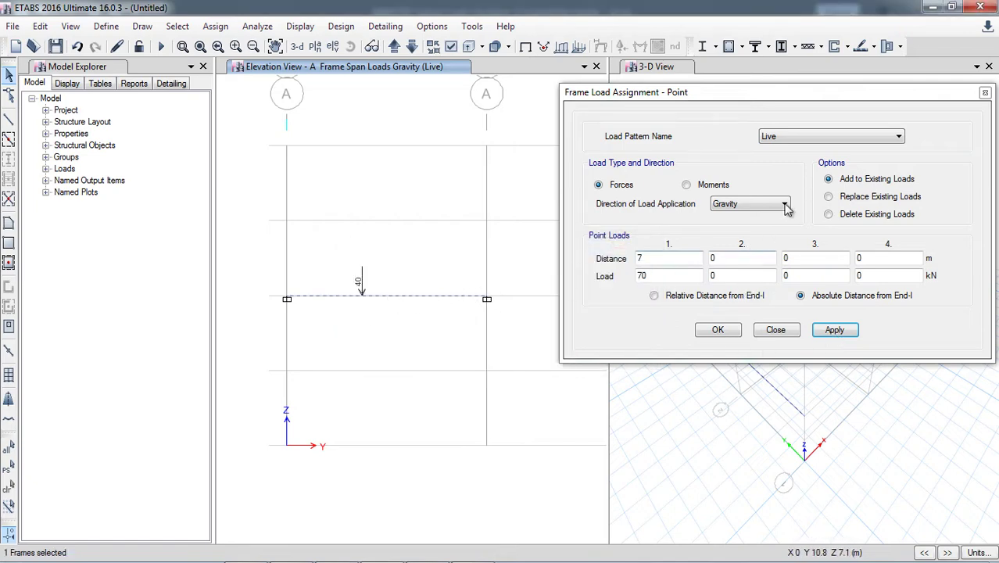
pyautogui.click(833, 330)
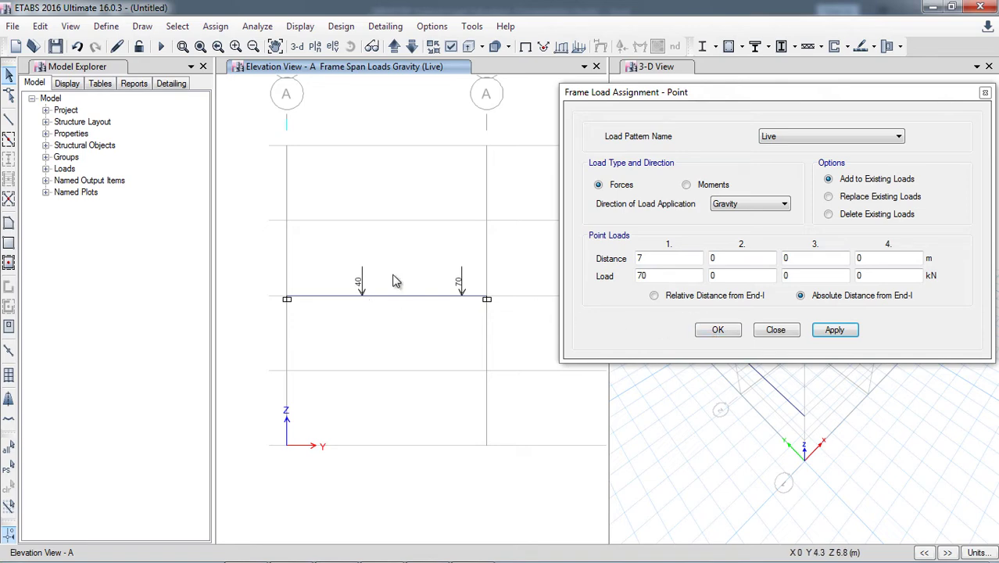
pyautogui.click(775, 330)
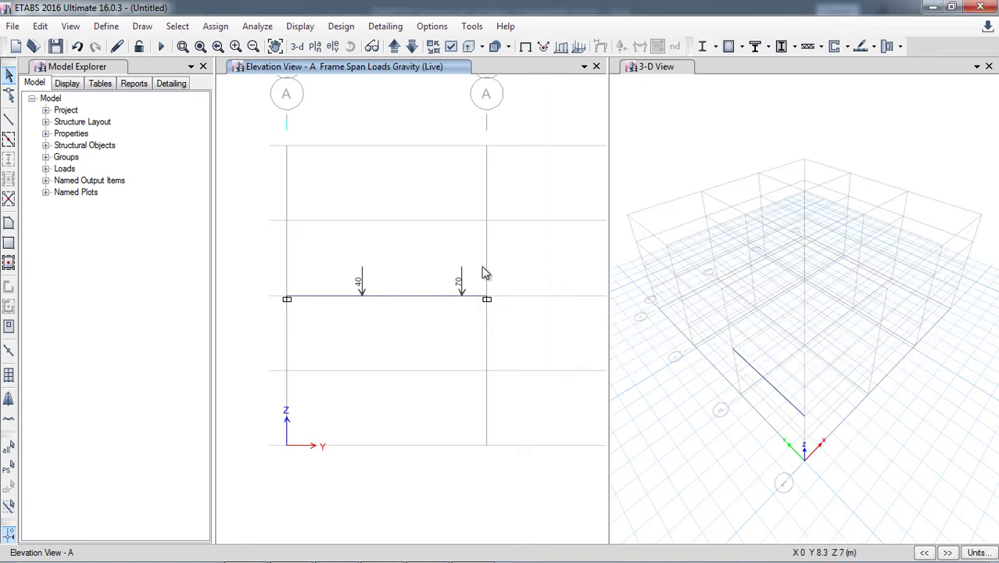
# Step: Add a 5 kN/m uniform gravity load in the Live pattern to the beam's existing loads
pyautogui.click(410, 299)
pyautogui.click(215, 26)
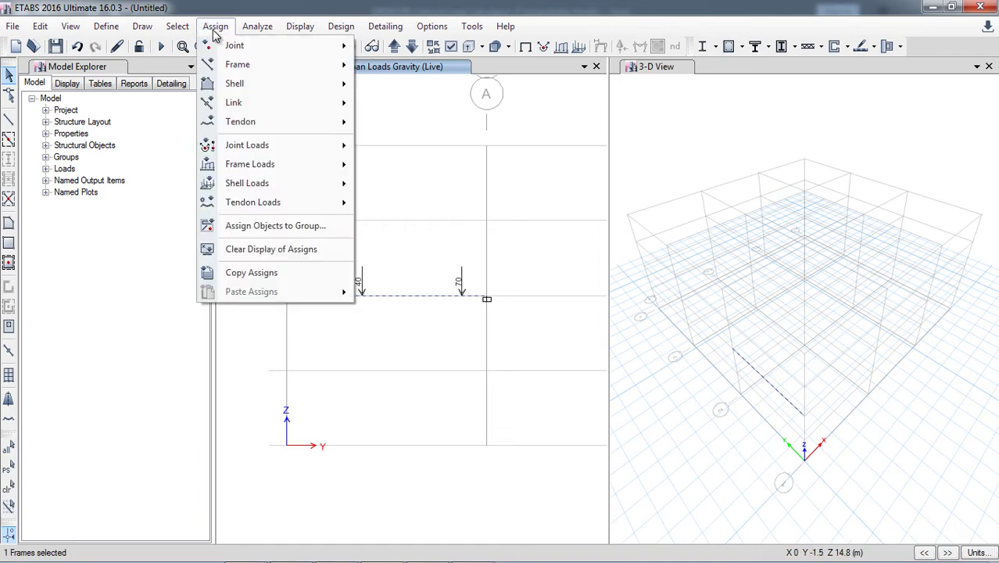
pyautogui.moveTo(258, 166)
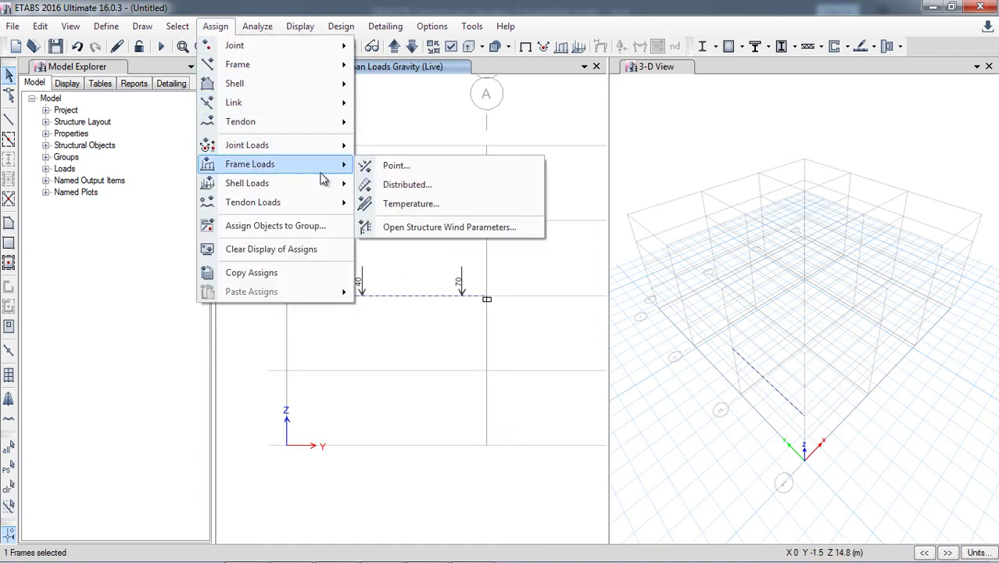
pyautogui.click(408, 185)
pyautogui.moveTo(700, 168); pyautogui.dragTo(713, 101)
pyautogui.click(759, 149)
pyautogui.click(738, 167)
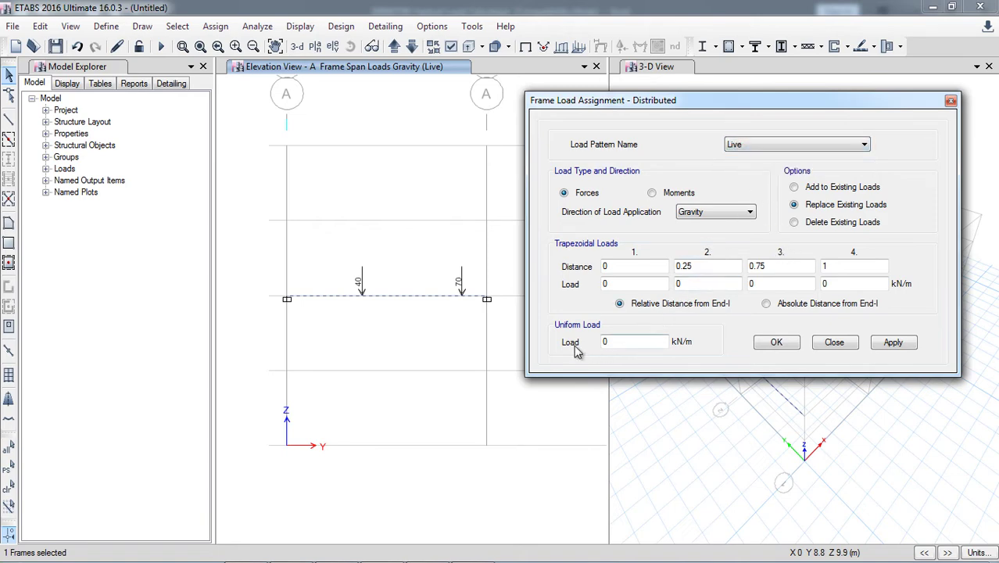
pyautogui.doubleClick(632, 345)
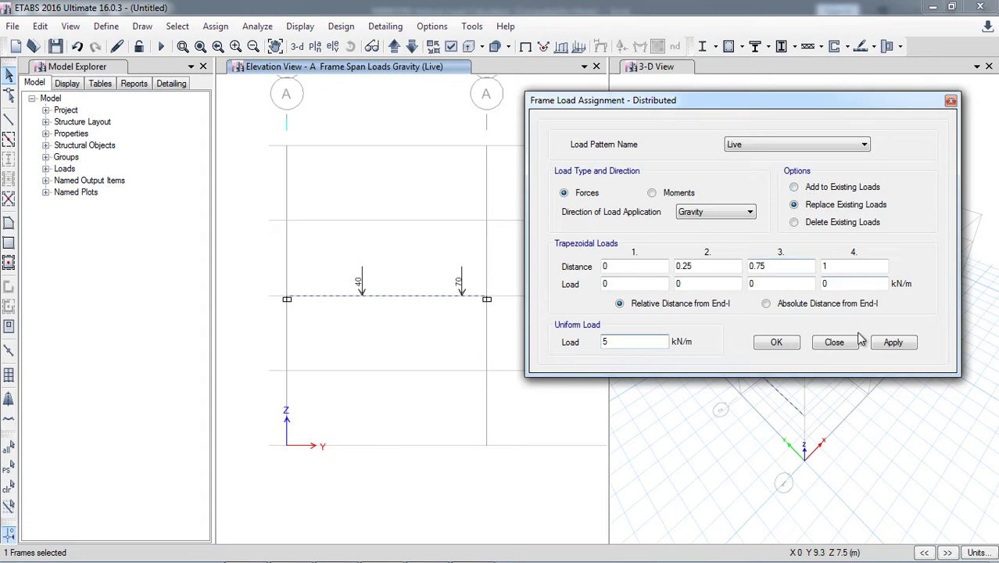
pyautogui.click(796, 189)
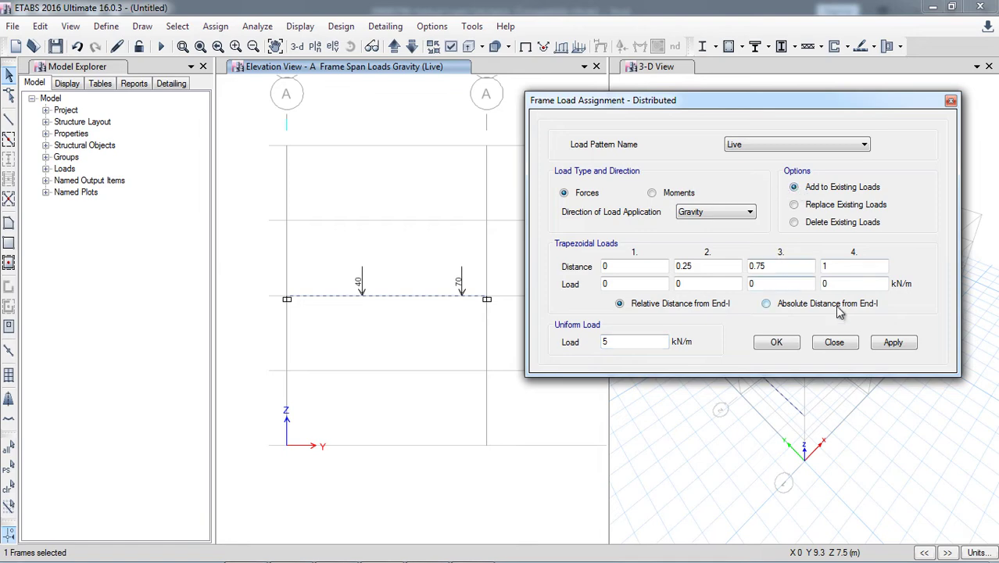
pyautogui.click(893, 343)
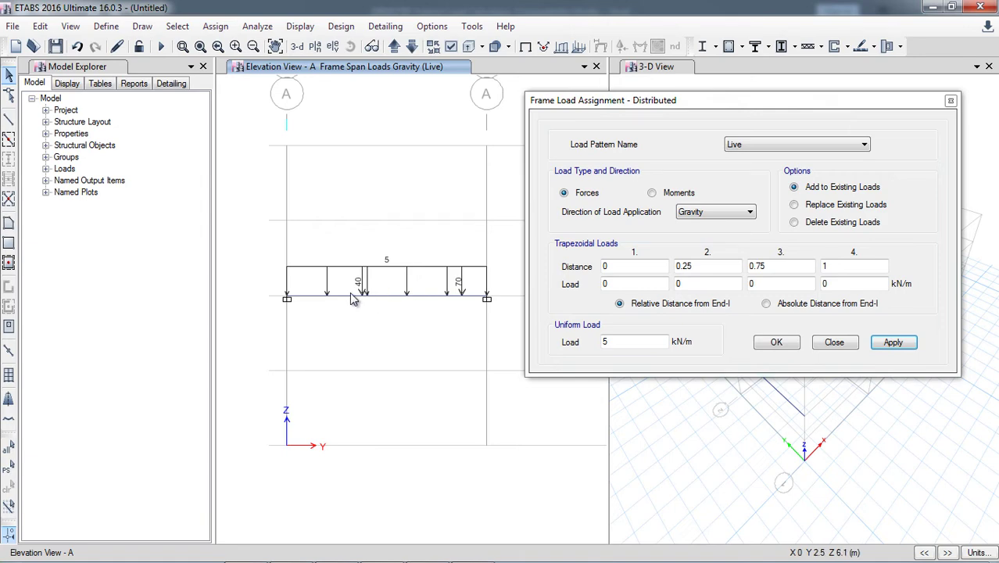
# Step: Delete the uniform Live load from the beam, keeping its point loads
pyautogui.click(421, 300)
pyautogui.click(806, 224)
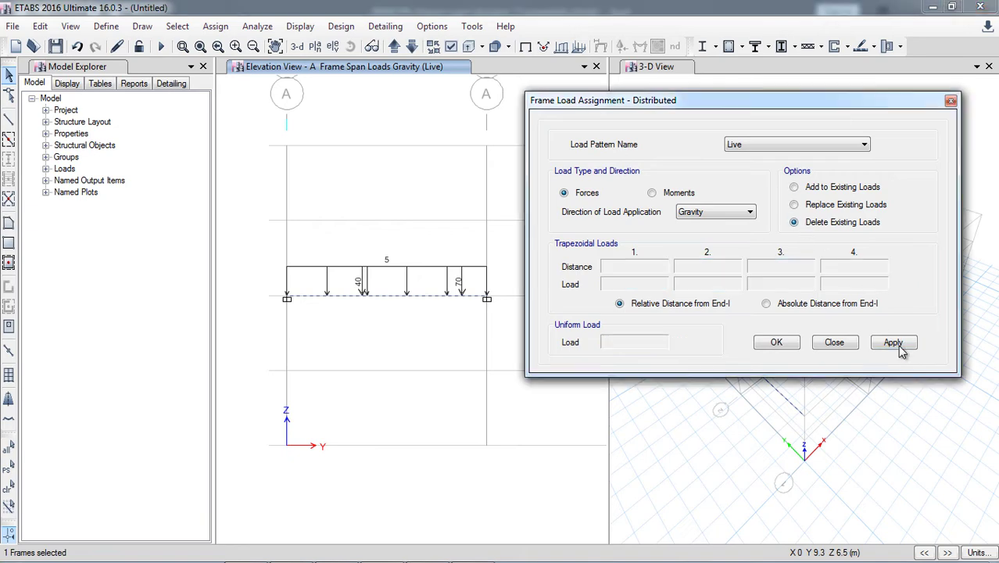
pyautogui.click(892, 343)
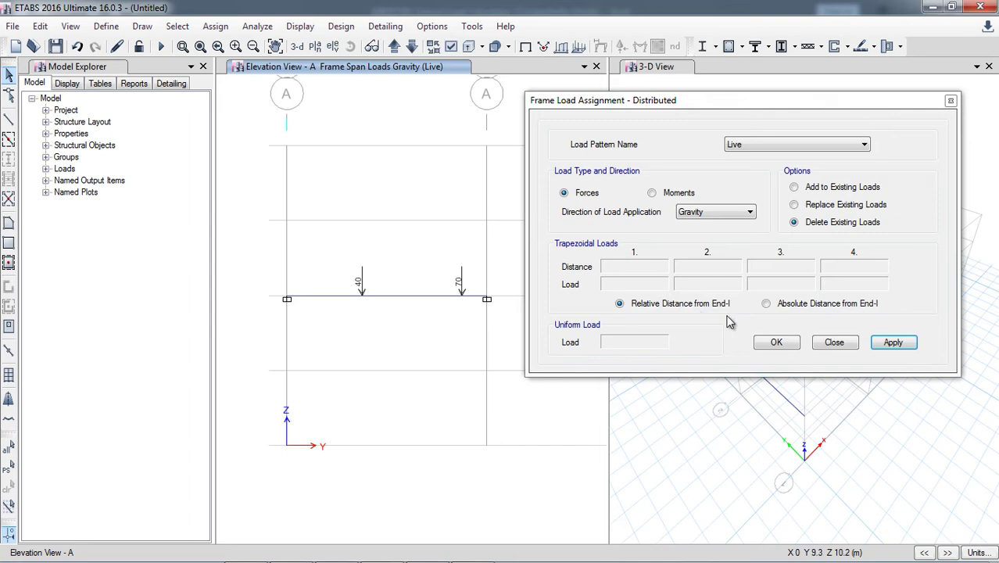
pyautogui.click(774, 343)
# Step: Delete all existing Live point loads from the beam
pyautogui.click(432, 295)
pyautogui.click(219, 29)
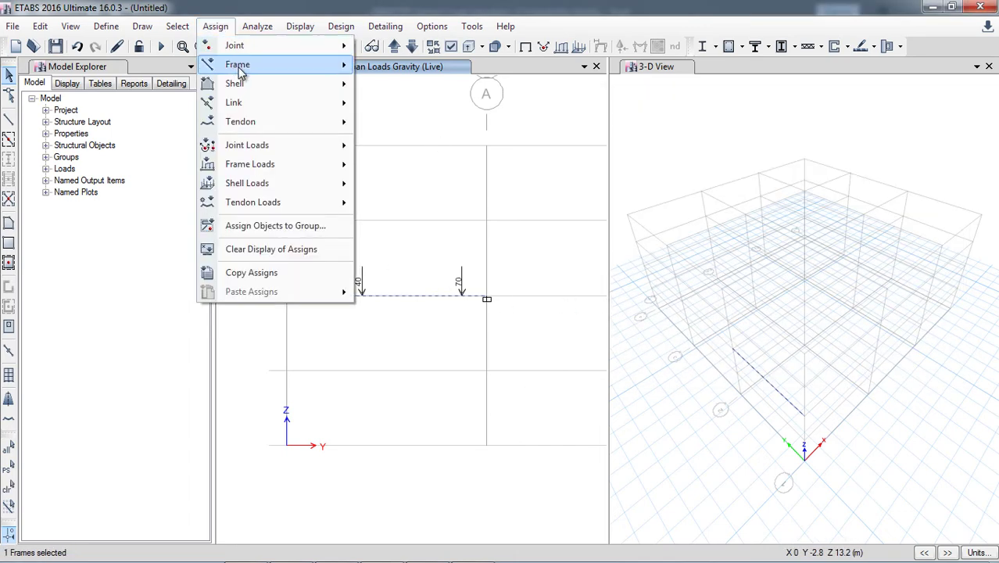
pyautogui.moveTo(312, 164)
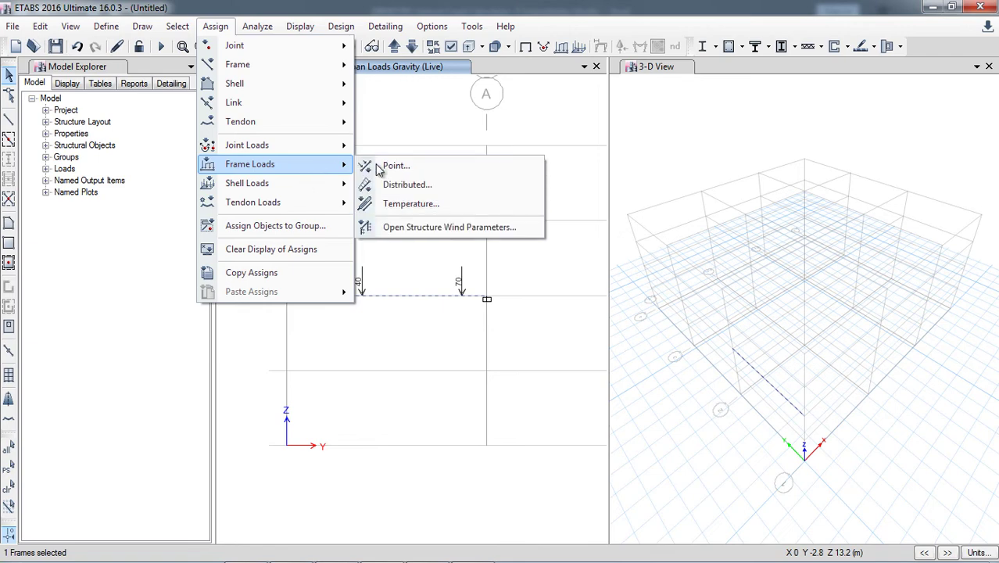
pyautogui.click(419, 168)
pyautogui.click(827, 215)
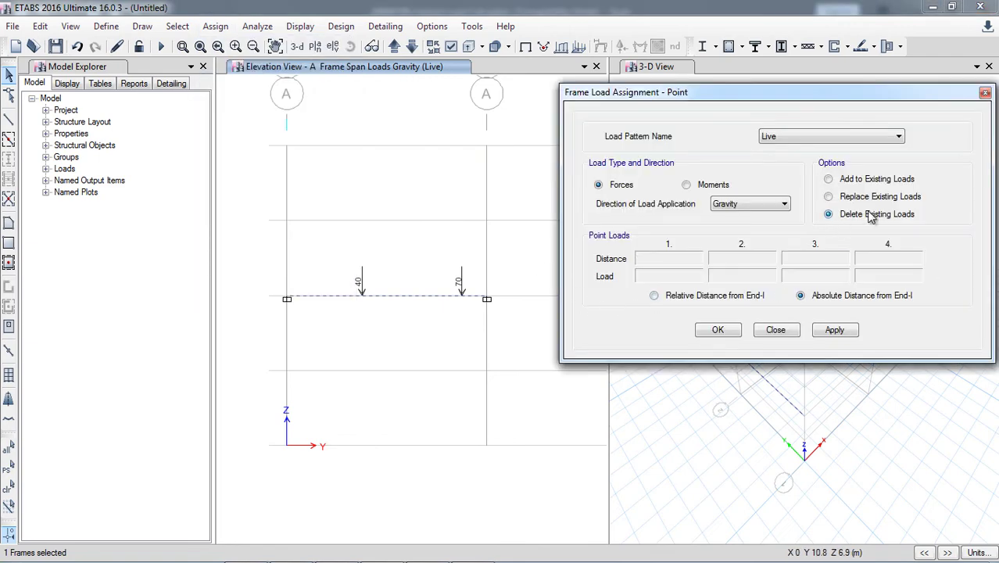
pyautogui.click(834, 330)
pyautogui.click(718, 330)
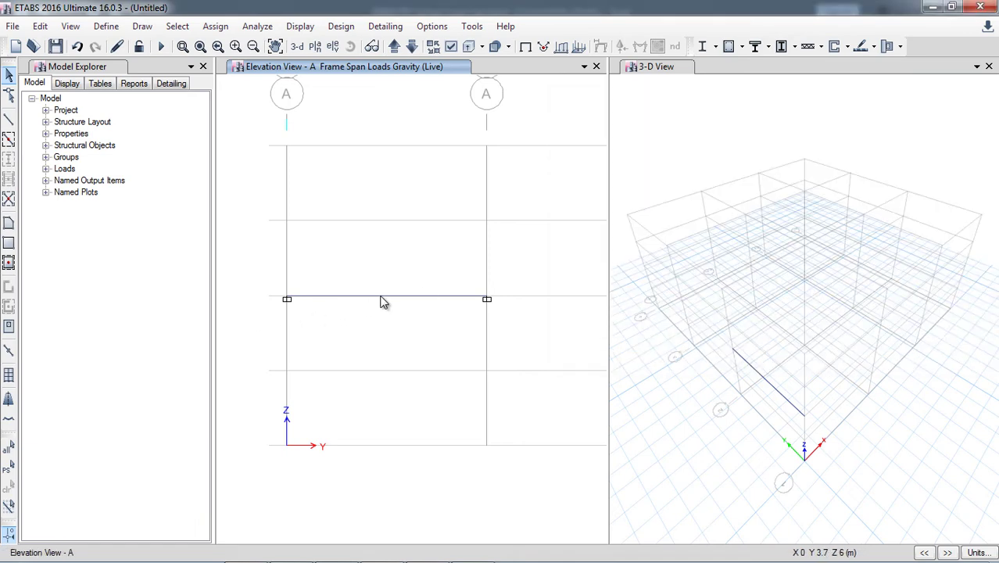
# Step: Assign the beam a Live gravity load from 0 kN/m at 0 m to 8 kN/m at 5 m, using absolute distances, plus 5 kN/m uniform load
pyautogui.click(383, 299)
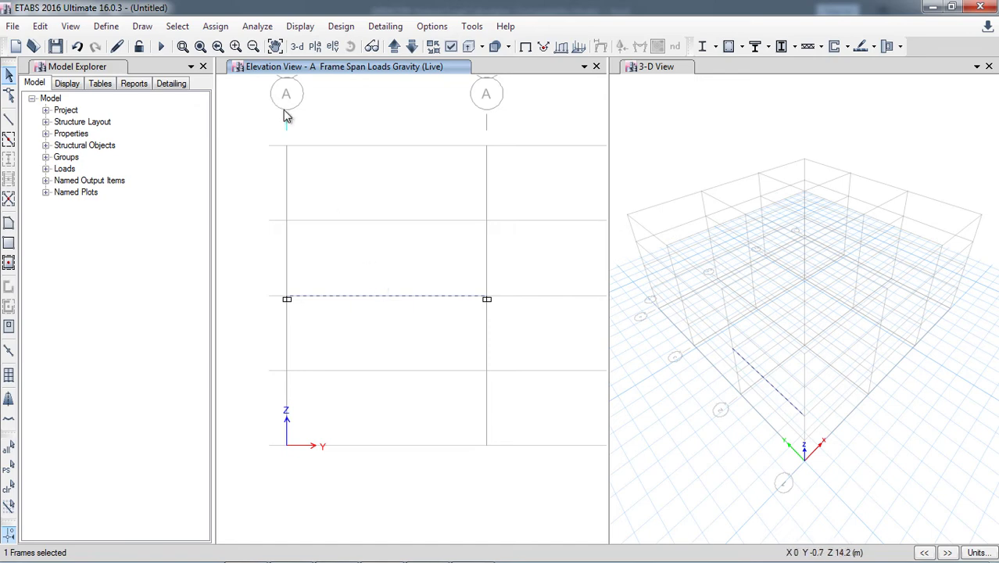
pyautogui.click(216, 26)
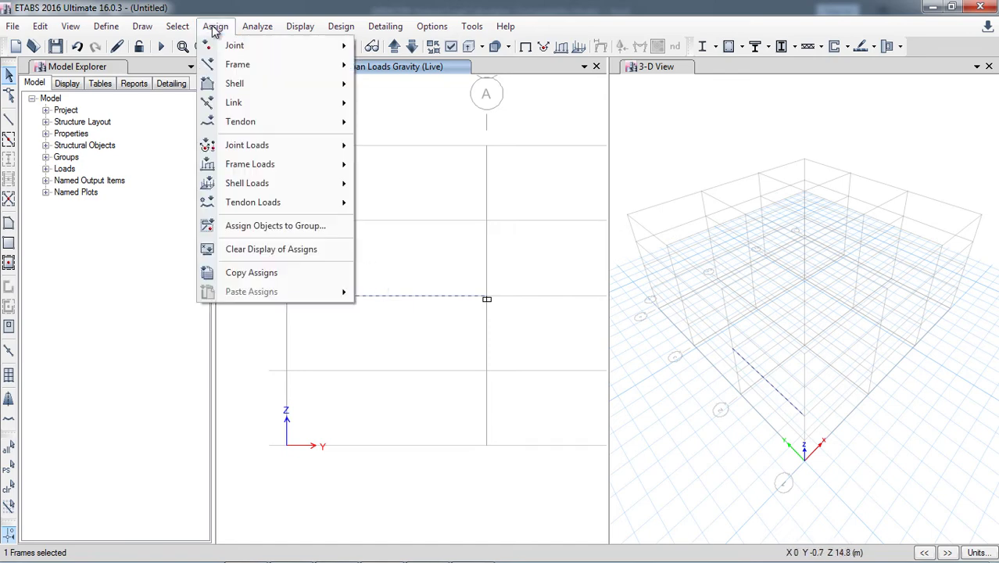
pyautogui.moveTo(274, 168)
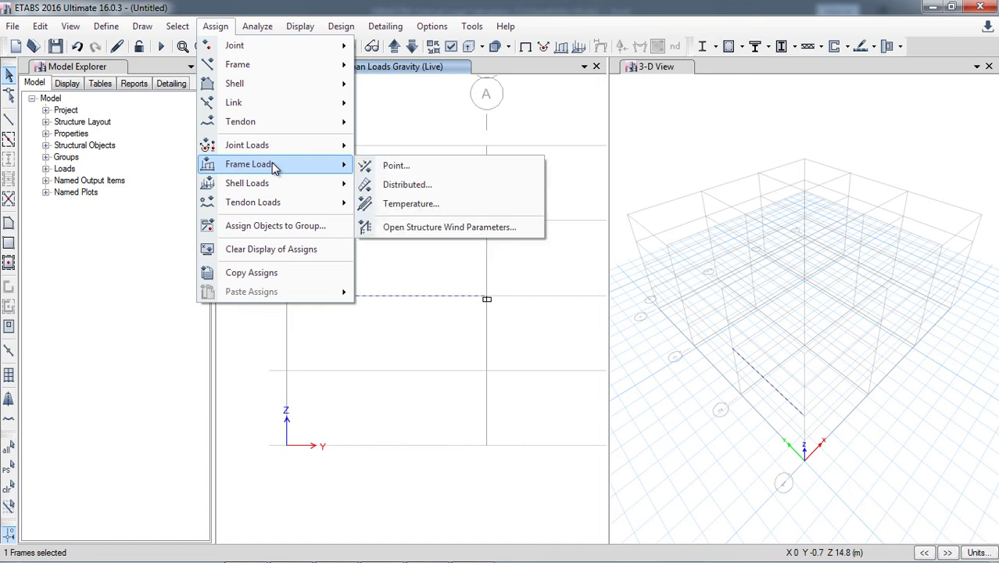
pyautogui.click(407, 185)
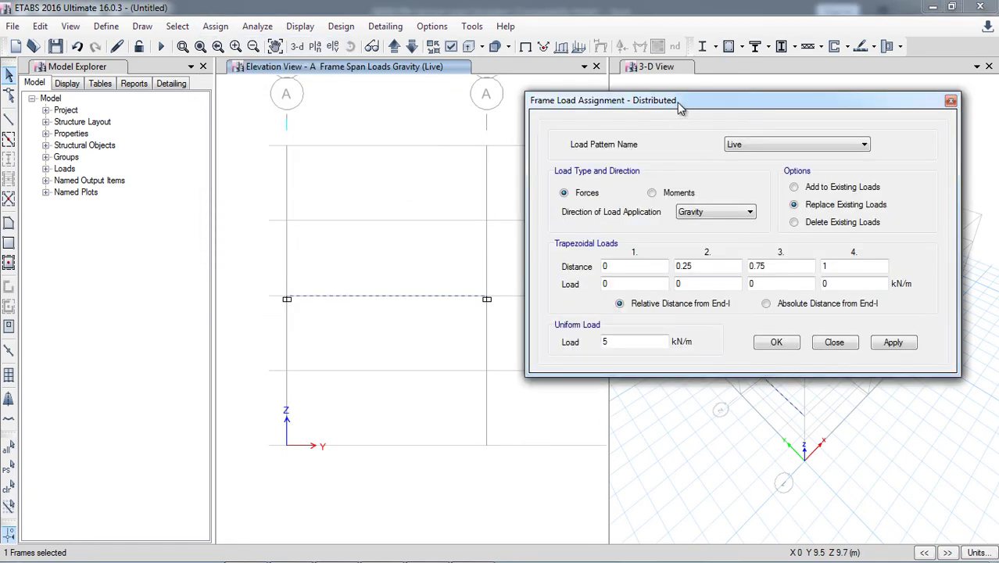
pyautogui.click(767, 304)
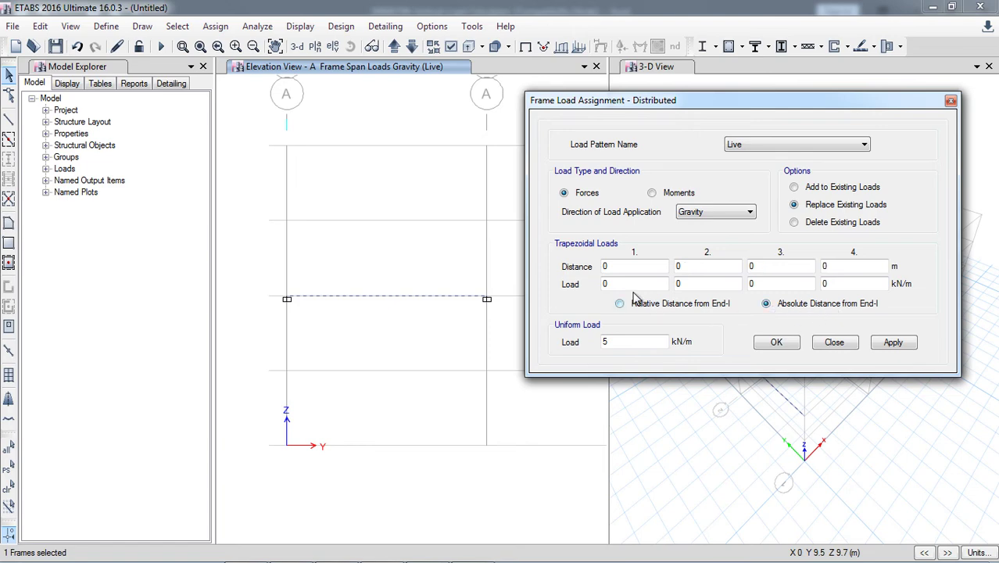
pyautogui.click(625, 269)
pyautogui.click(613, 283)
pyautogui.doubleClick(692, 269)
pyautogui.doubleClick(683, 285)
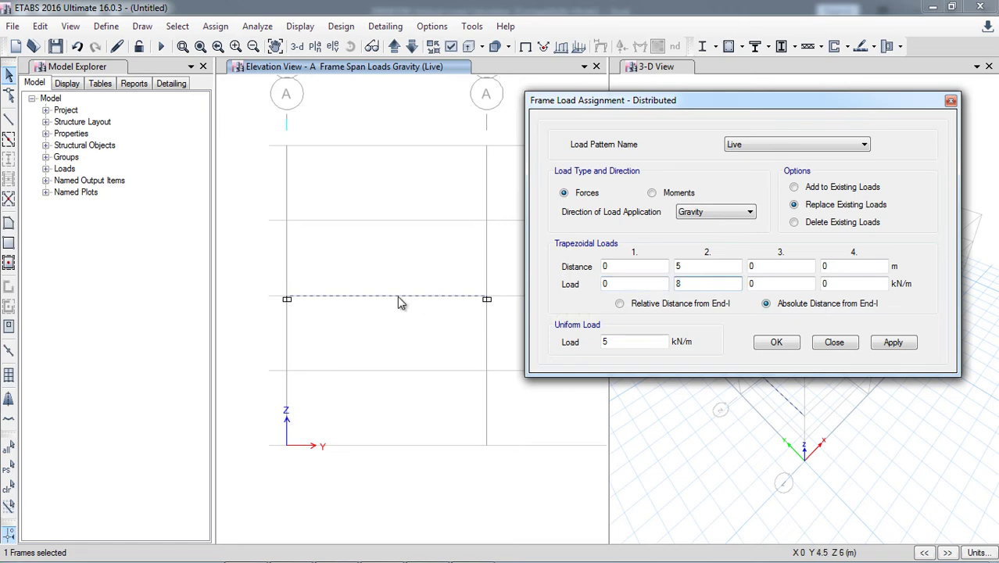
pyautogui.click(883, 344)
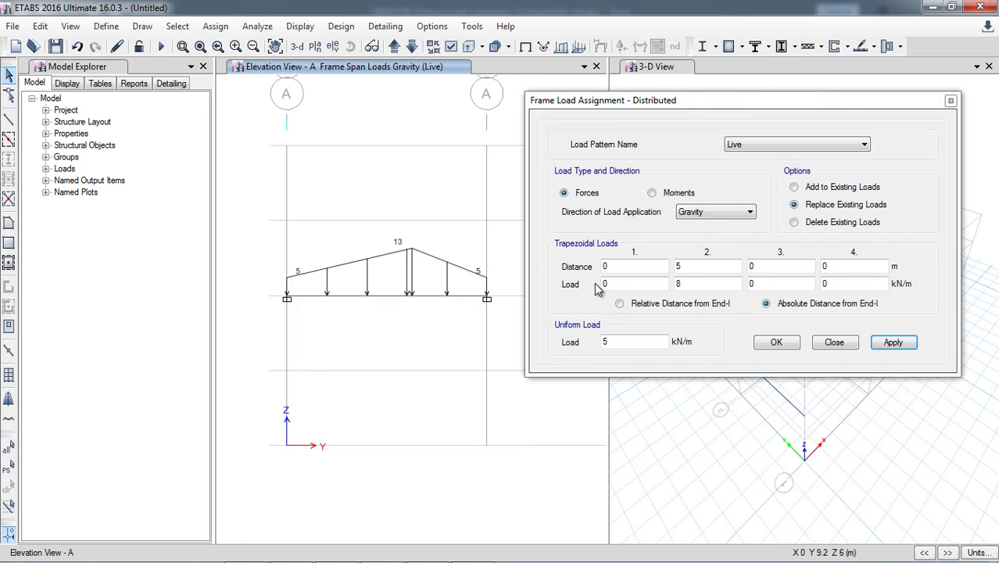
# Step: Set the uniform load to 0 kN/m and try to reapply the distributed load to the beam
pyautogui.click(685, 283)
pyautogui.doubleClick(615, 342)
pyautogui.write('0')
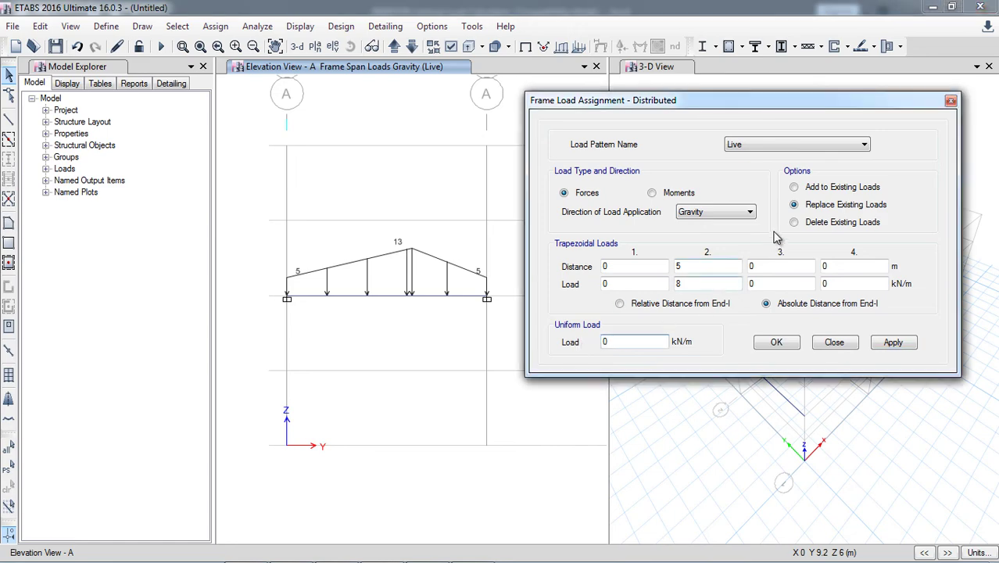
pyautogui.click(891, 342)
pyautogui.click(616, 344)
# Step: Delete the combined uniform and triangular Live load from the beam
pyautogui.click(427, 297)
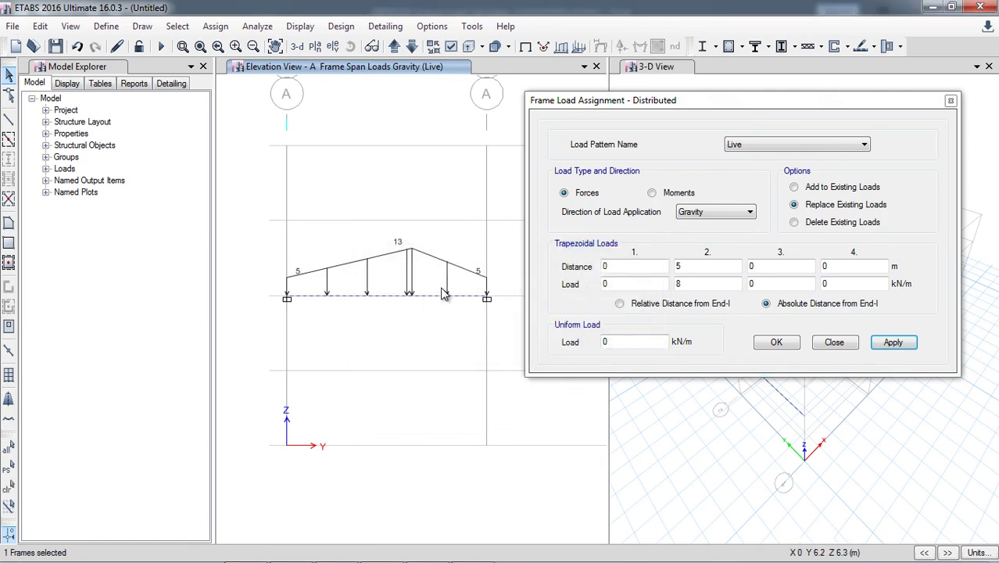
pyautogui.click(795, 222)
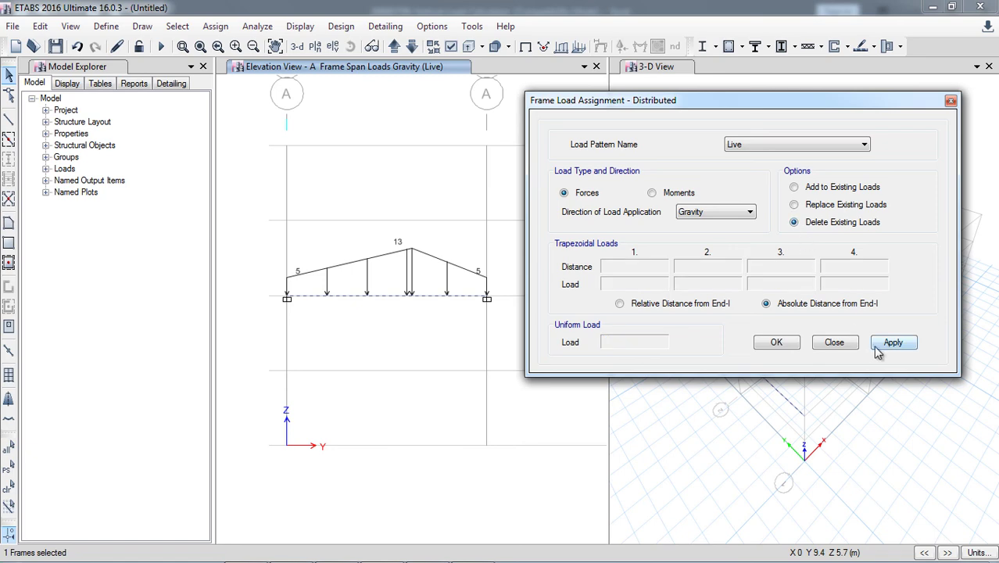
pyautogui.click(891, 344)
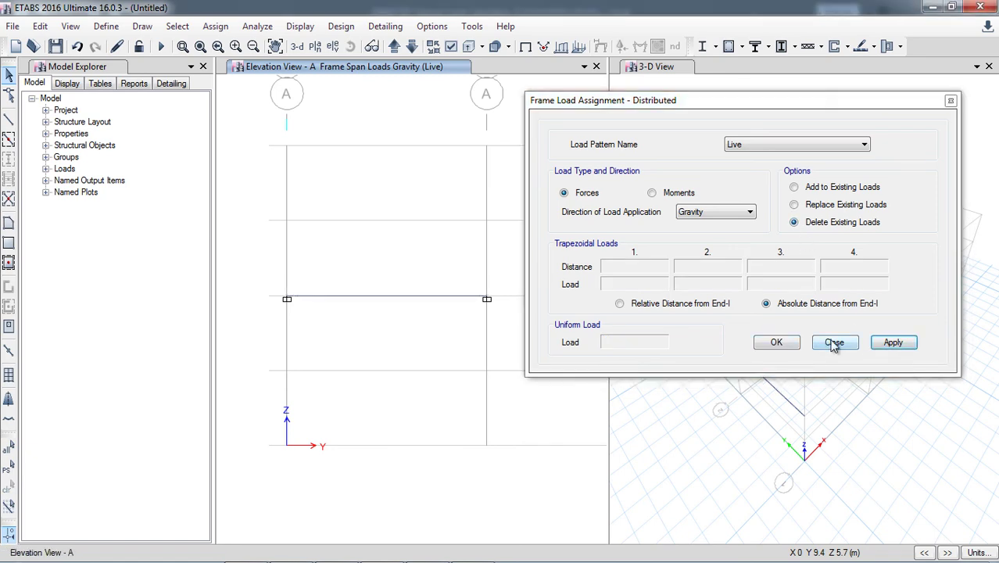
pyautogui.click(833, 343)
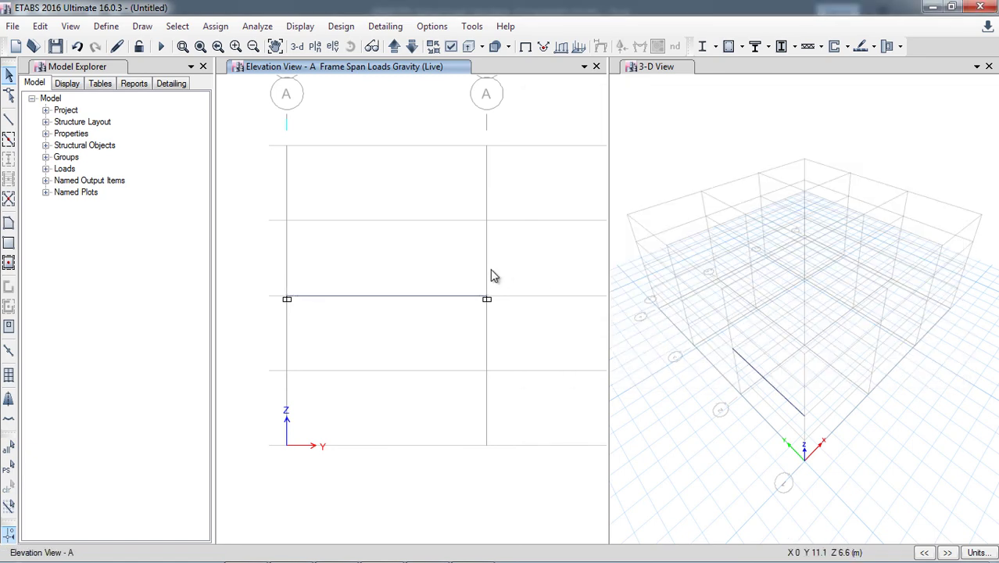
# Step: Assign the beam a Live gravity distributed load varying from 0 kN/m at 0 m to 10 kN/m at 7 m from End-I
pyautogui.click(397, 300)
pyautogui.click(214, 26)
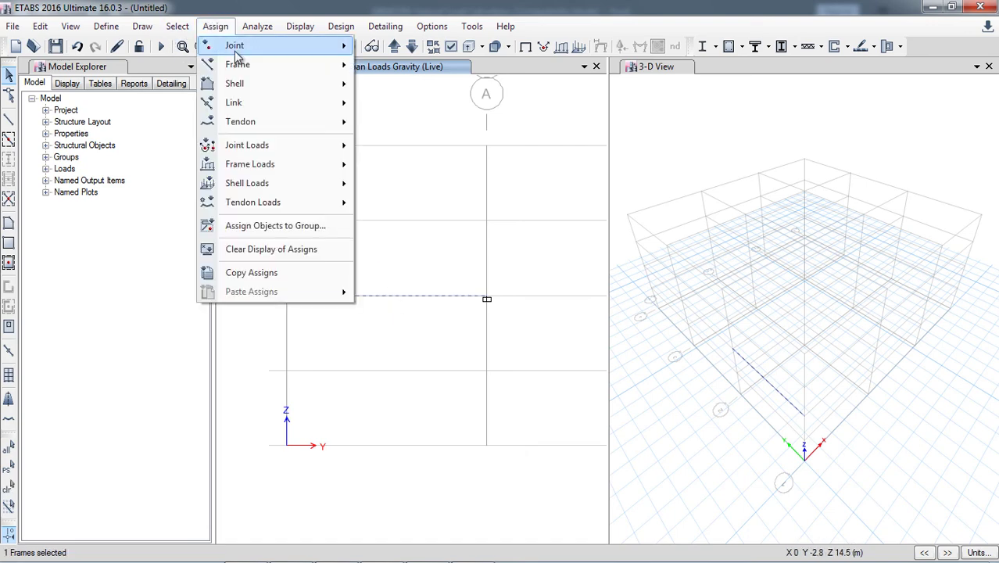
pyautogui.moveTo(293, 164)
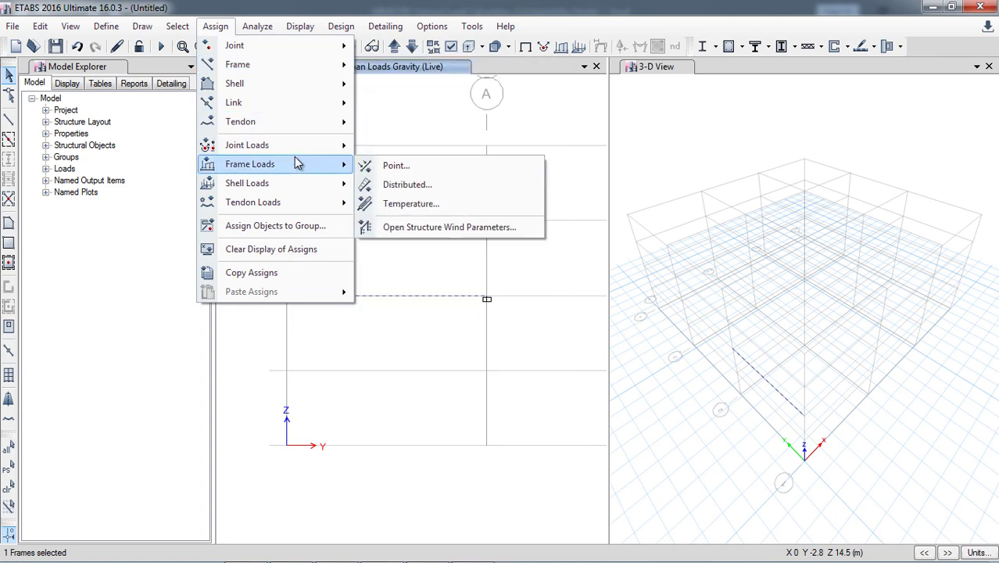
pyautogui.click(408, 185)
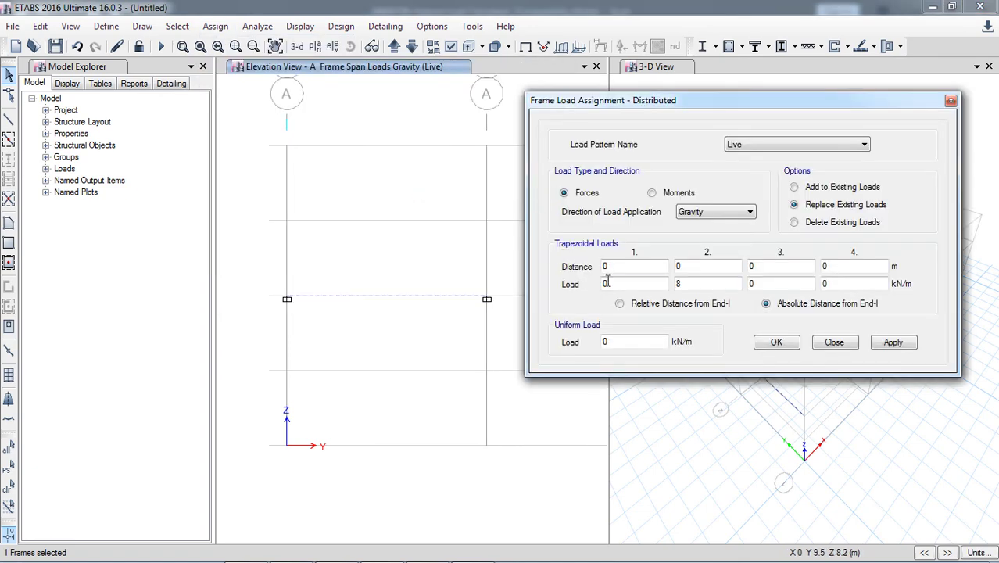
pyautogui.click(634, 284)
pyautogui.doubleClick(607, 265)
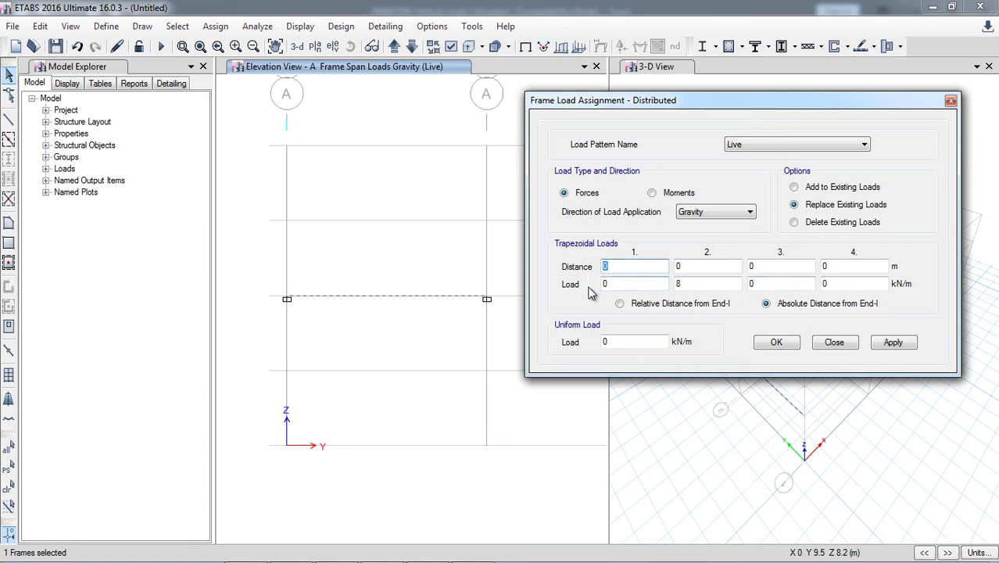
pyautogui.press('Tab')
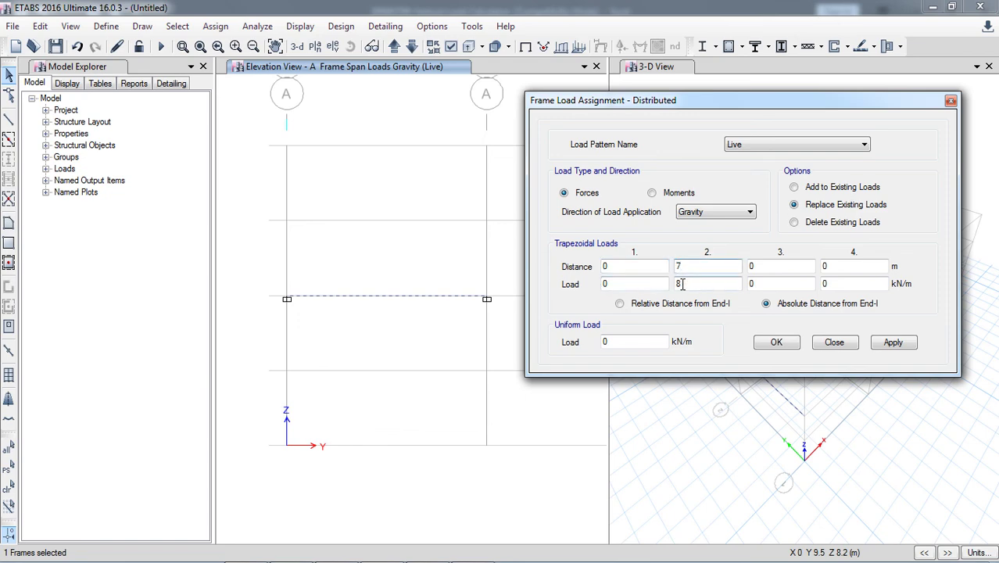
pyautogui.doubleClick(684, 284)
pyautogui.click(891, 345)
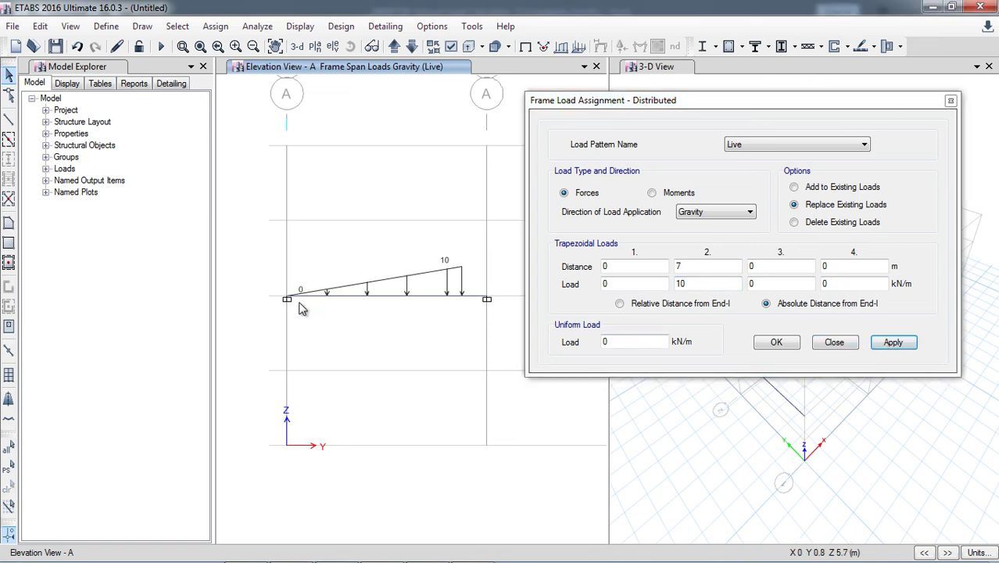